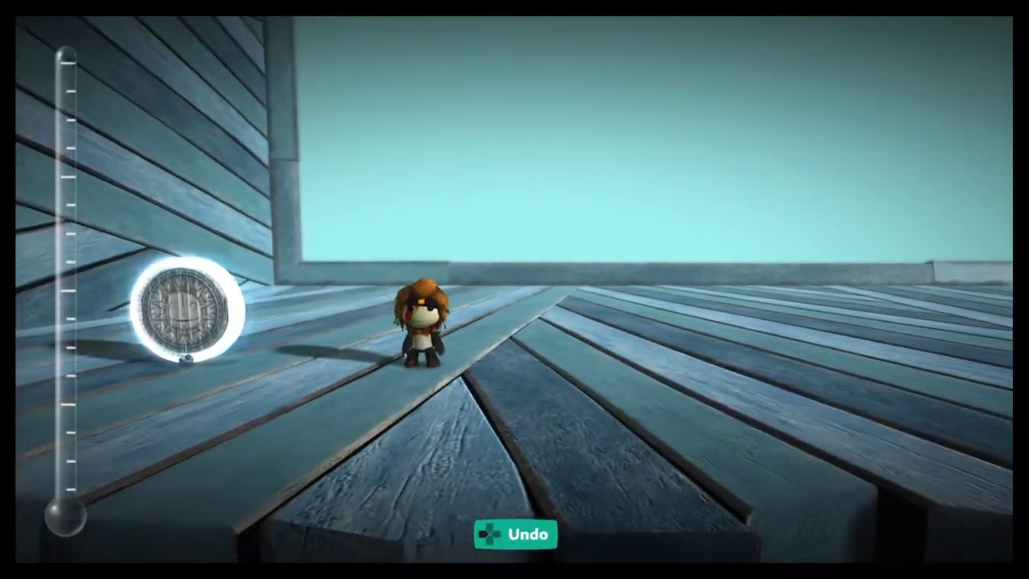
Open the Popit's Personal section and switch from Heart Items to the Tools and Used Objects page
{"action": "key", "text": "s"}
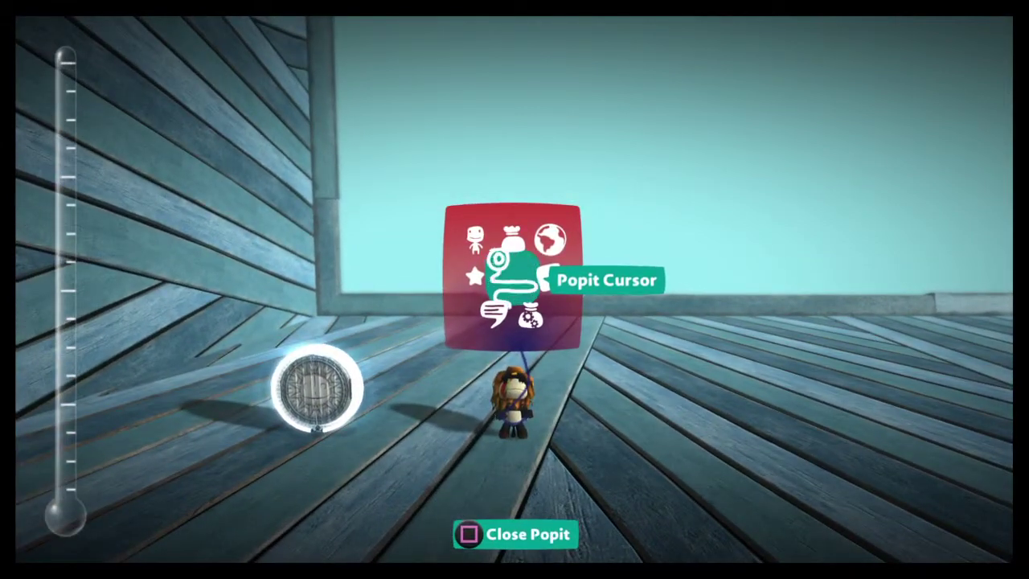
{"action": "key", "text": "Left"}
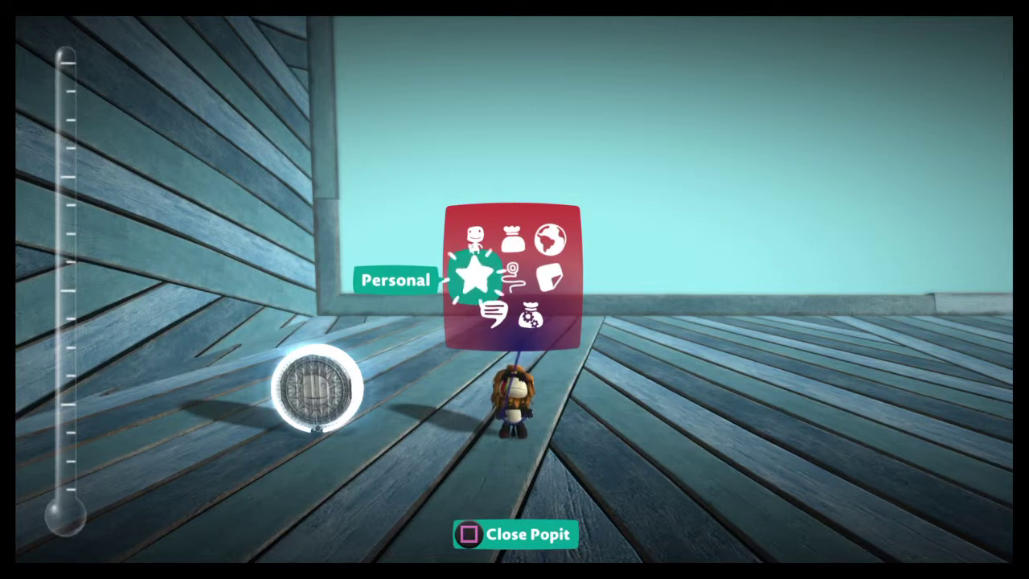
{"action": "key", "text": "Return"}
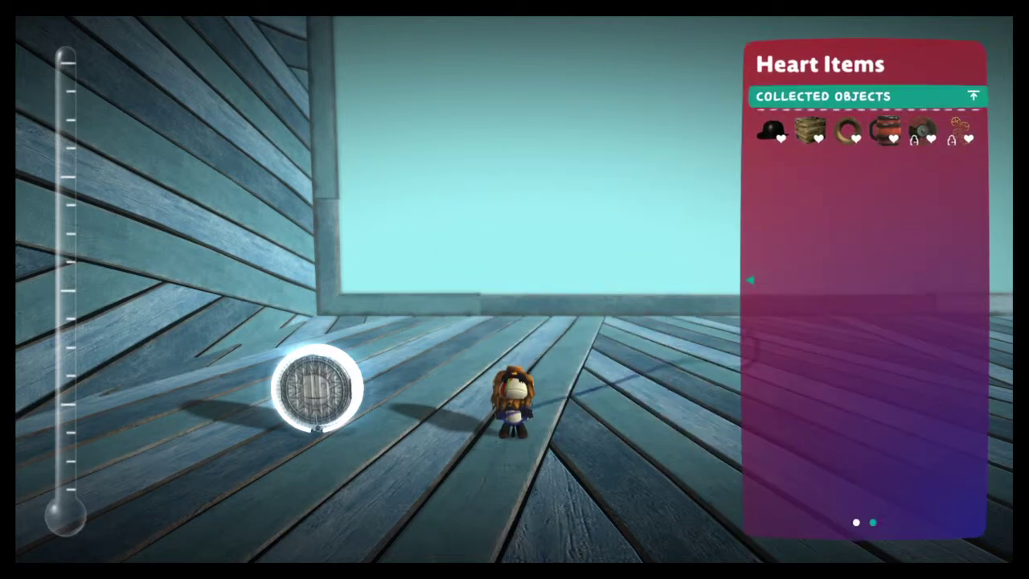
{"action": "key", "text": "Left"}
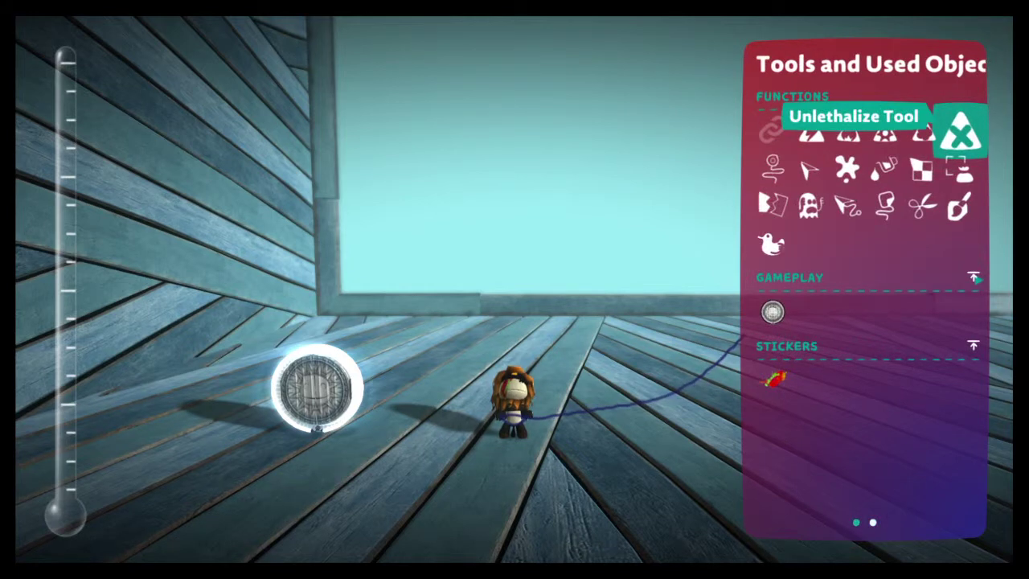
{"action": "key", "text": "Right"}
{"action": "key", "text": "Right"}
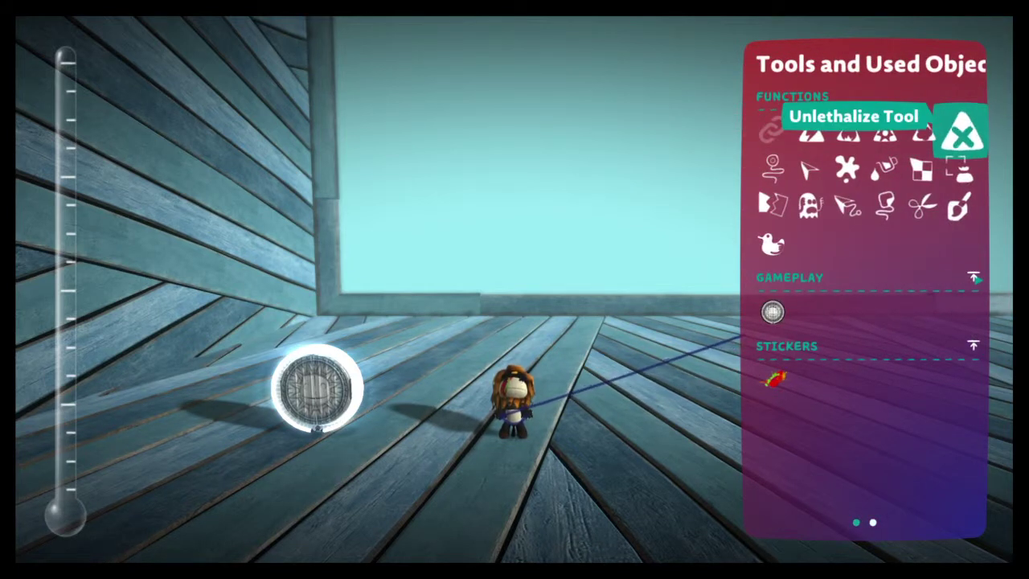
Look through the hazard tools among the functions, from the Unlethalize Tool to the Electric Tool and Flame Tool
{"action": "key", "text": "Left"}
{"action": "key", "text": "Left"}
{"action": "key", "text": "Left"}
{"action": "key", "text": "Left"}
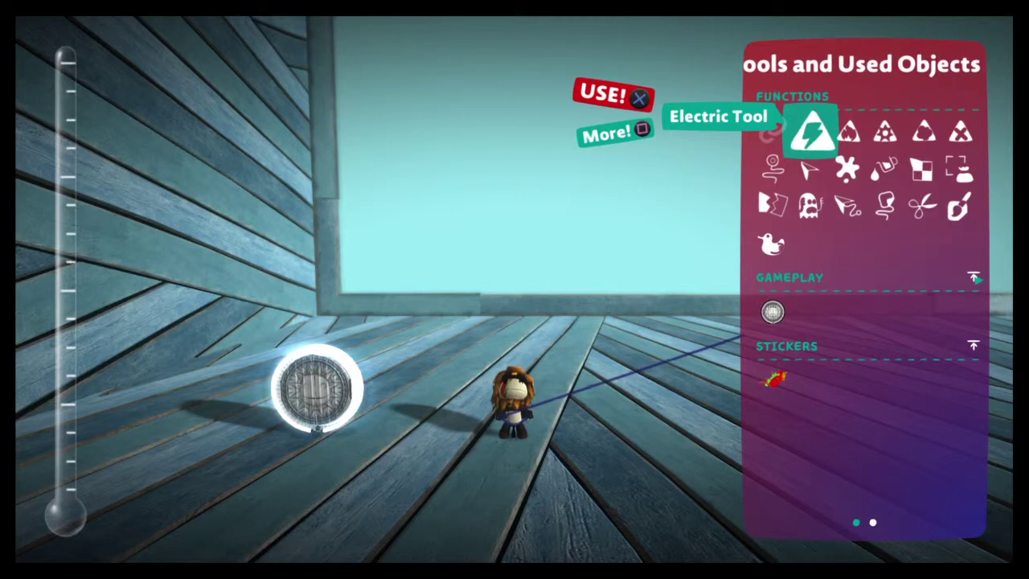
{"action": "key", "text": "Right"}
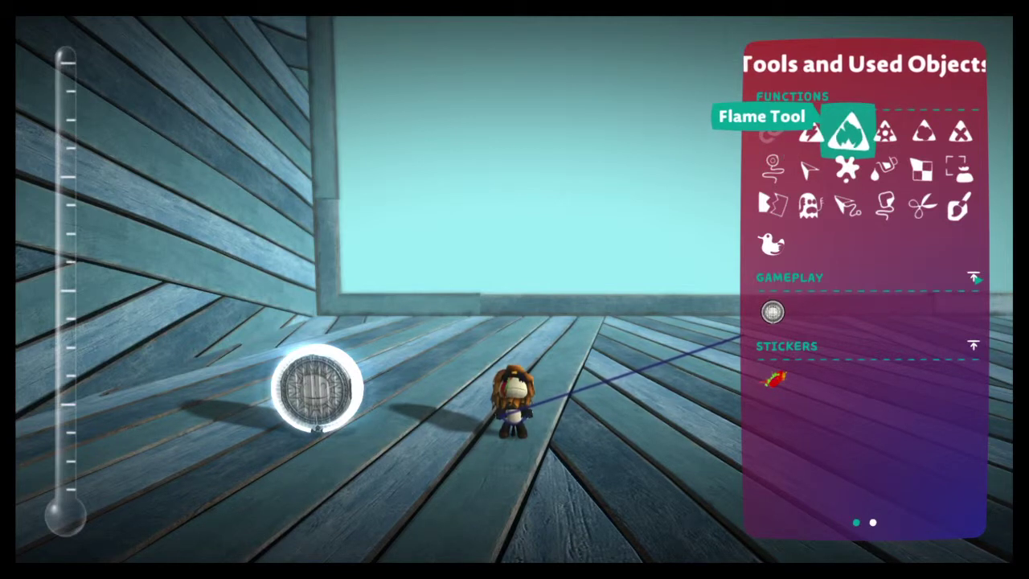
{"action": "key", "text": "Right"}
{"action": "key", "text": "Right"}
{"action": "key", "text": "Right"}
Examine the UV Tool, Dephysicalize, Rail Editor and Slice 'N Dice among the functions
{"action": "key", "text": "Down"}
{"action": "key", "text": "Left"}
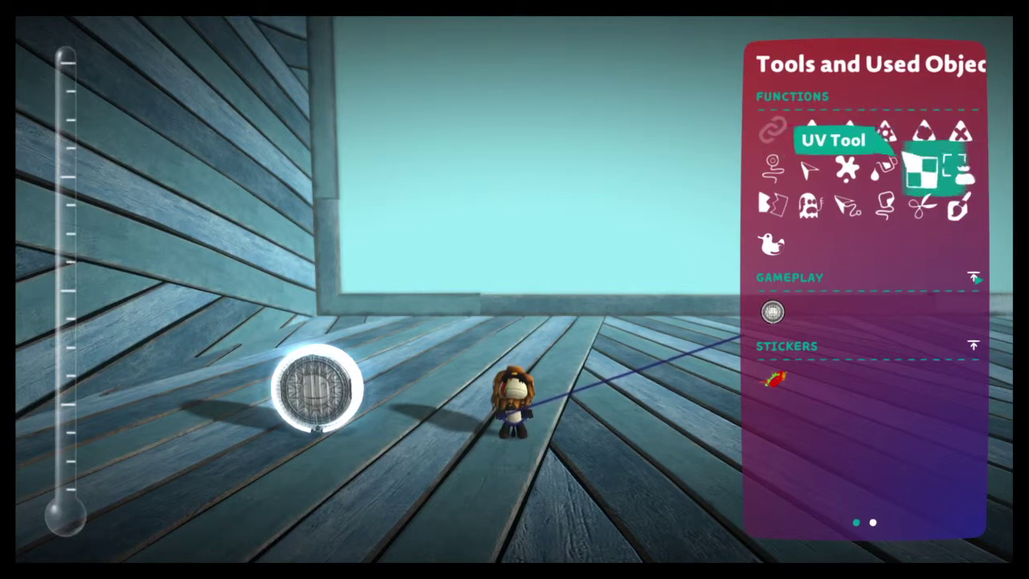
{"action": "key", "text": "Left"}
{"action": "key", "text": "Left"}
{"action": "key", "text": "Left"}
{"action": "key", "text": "Down"}
{"action": "key", "text": "Left"}
{"action": "key", "text": "Right"}
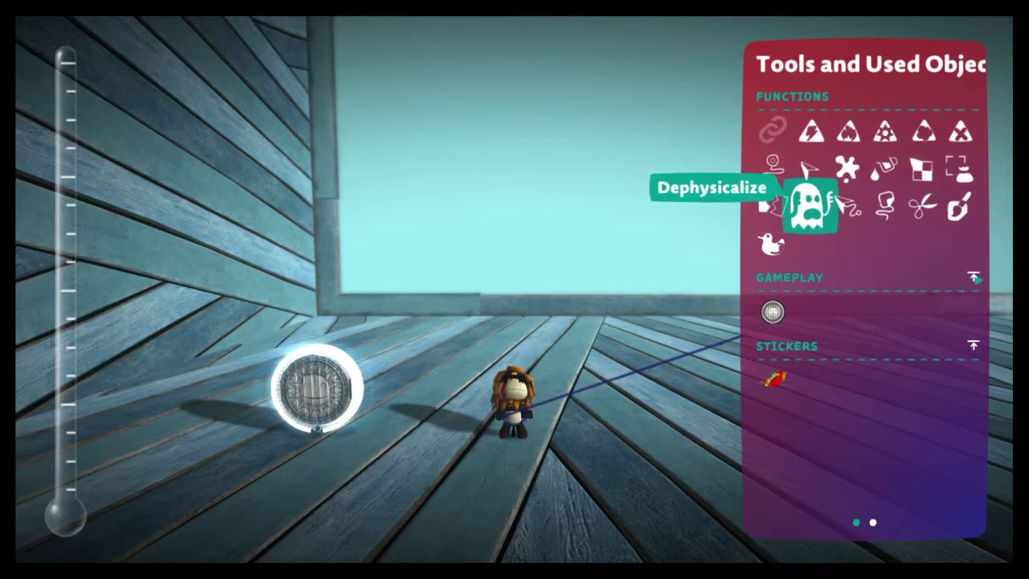
{"action": "key", "text": "Right"}
{"action": "key", "text": "Right"}
{"action": "key", "text": "Left"}
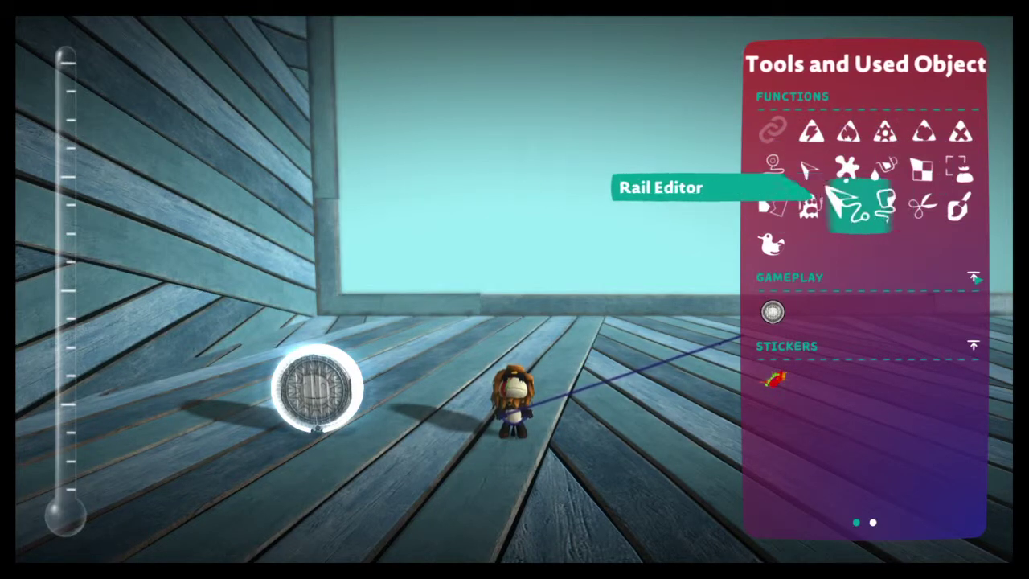
{"action": "key", "text": "Left"}
{"action": "key", "text": "Left"}
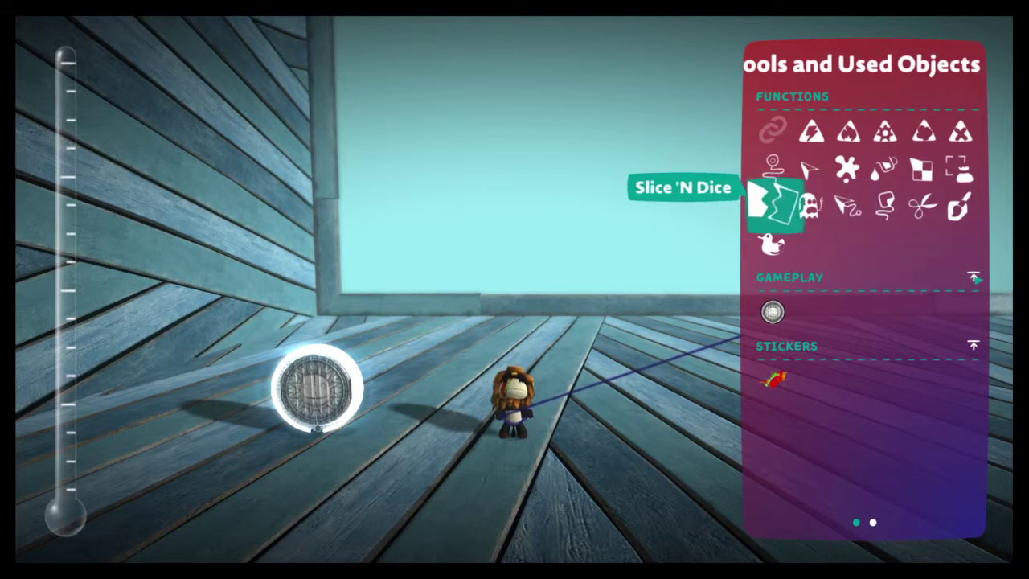
{"action": "key", "text": "Right"}
{"action": "key", "text": "Right"}
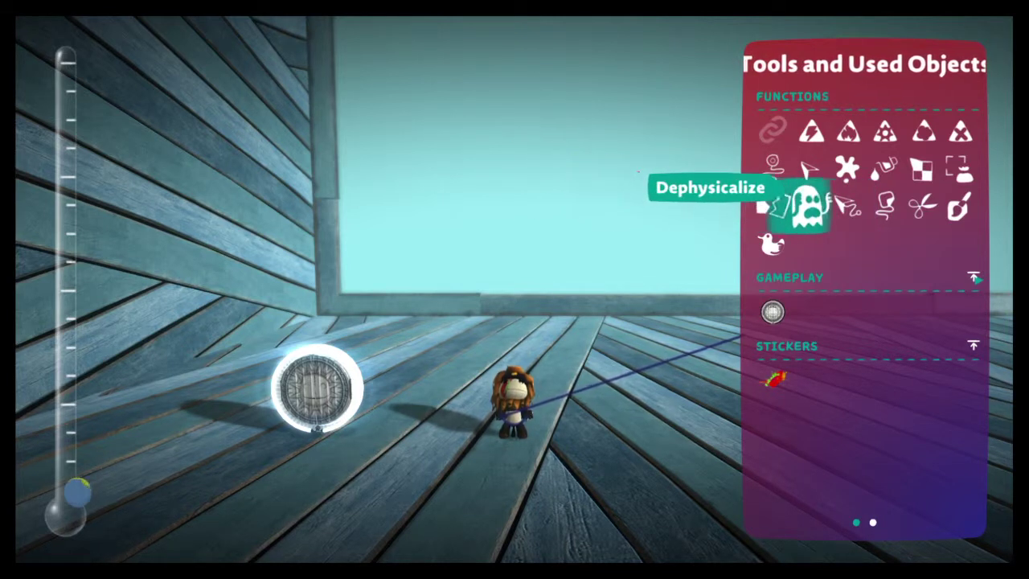
Look over the Material Changer, Capture Object and Flame Tool, returning to Dephysicalize and the Rail Editor
{"action": "key", "text": "Up"}
{"action": "key", "text": "Right"}
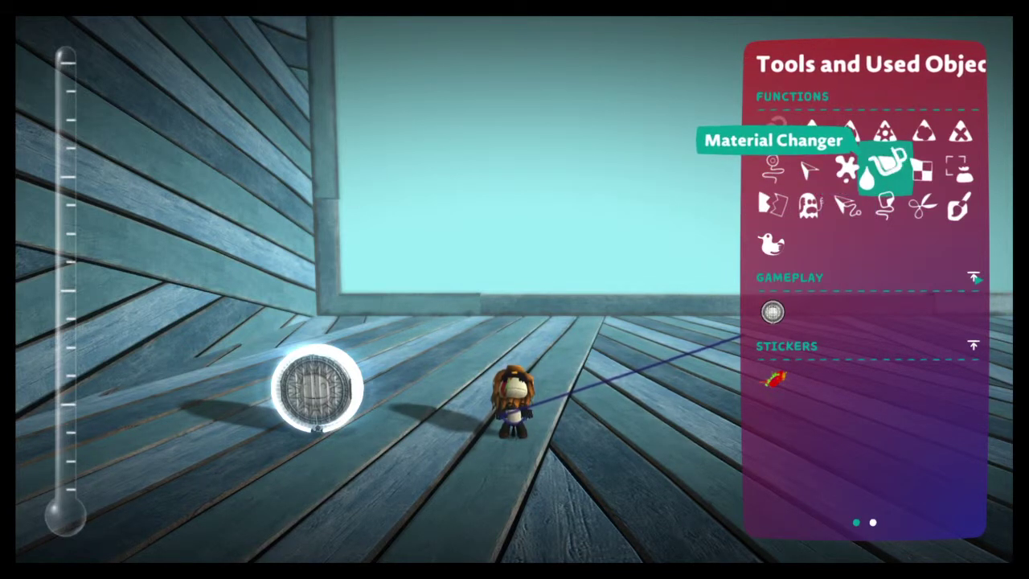
{"action": "key", "text": "Right"}
{"action": "key", "text": "Right"}
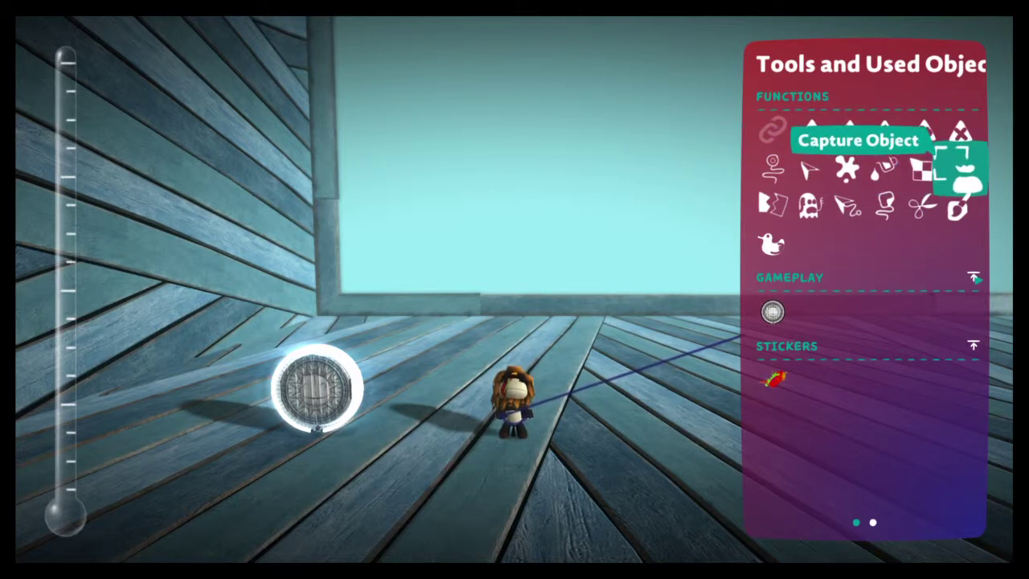
{"action": "key", "text": "Up"}
{"action": "key", "text": "Left"}
{"action": "key", "text": "Left"}
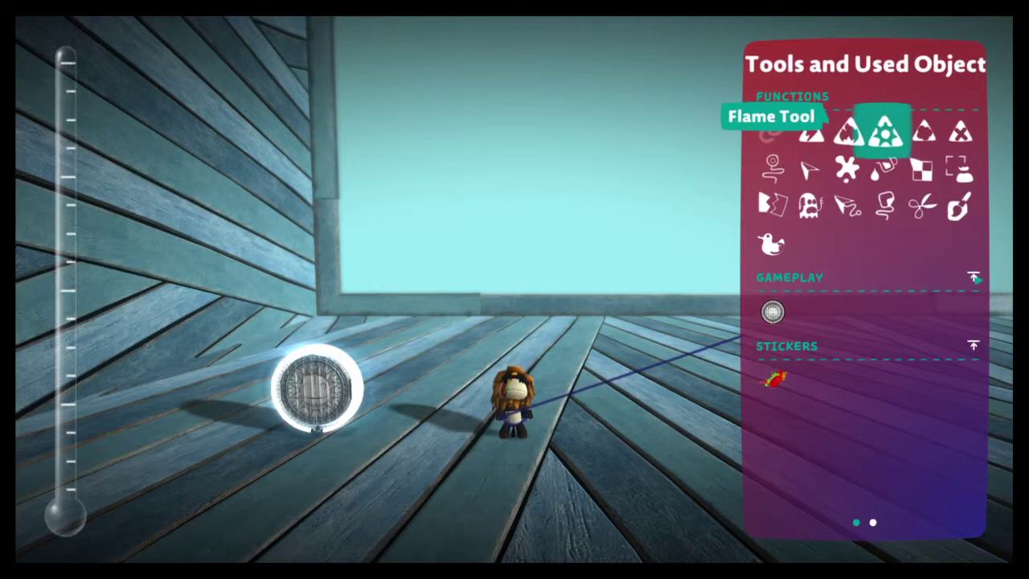
{"action": "key", "text": "Left"}
{"action": "key", "text": "Left"}
{"action": "key", "text": "Down"}
{"action": "key", "text": "Down"}
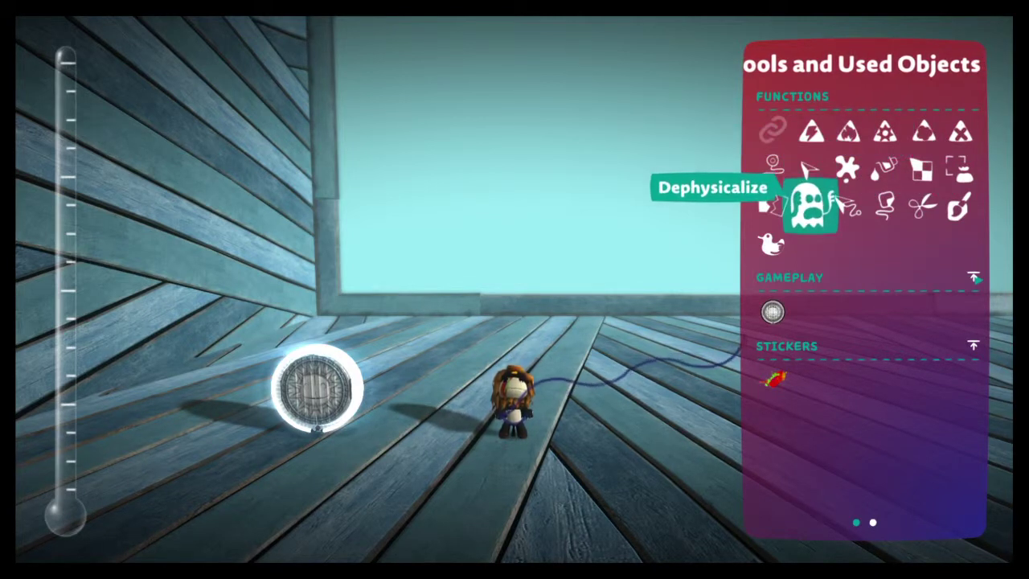
{"action": "key", "text": "Right"}
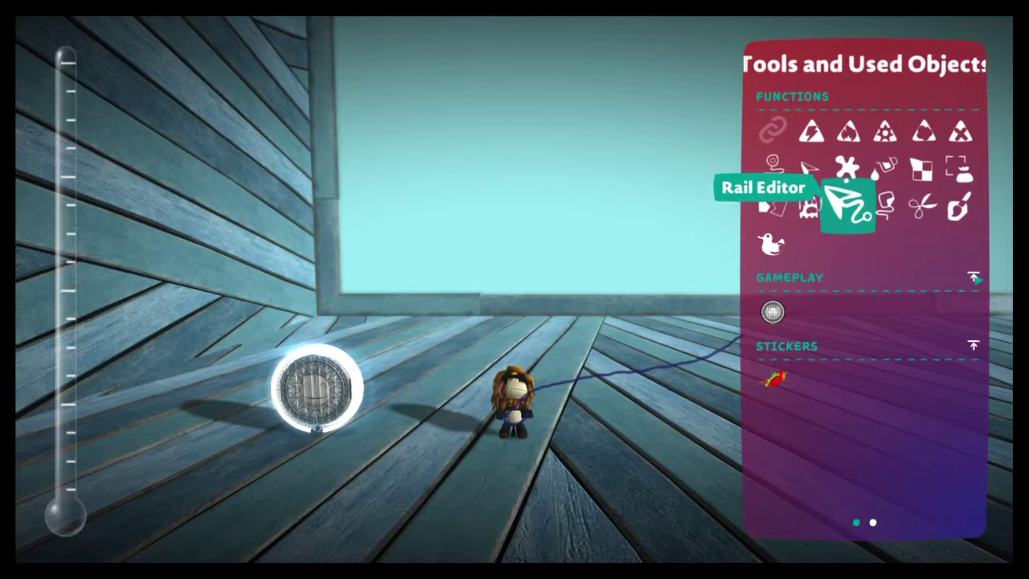
Examine the used objects listed under Gameplay and Stickers, including the Entrance and Paint Splatter 1
{"action": "key", "text": "Left"}
{"action": "key", "text": "Left"}
{"action": "key", "text": "Down"}
{"action": "key", "text": "Down"}
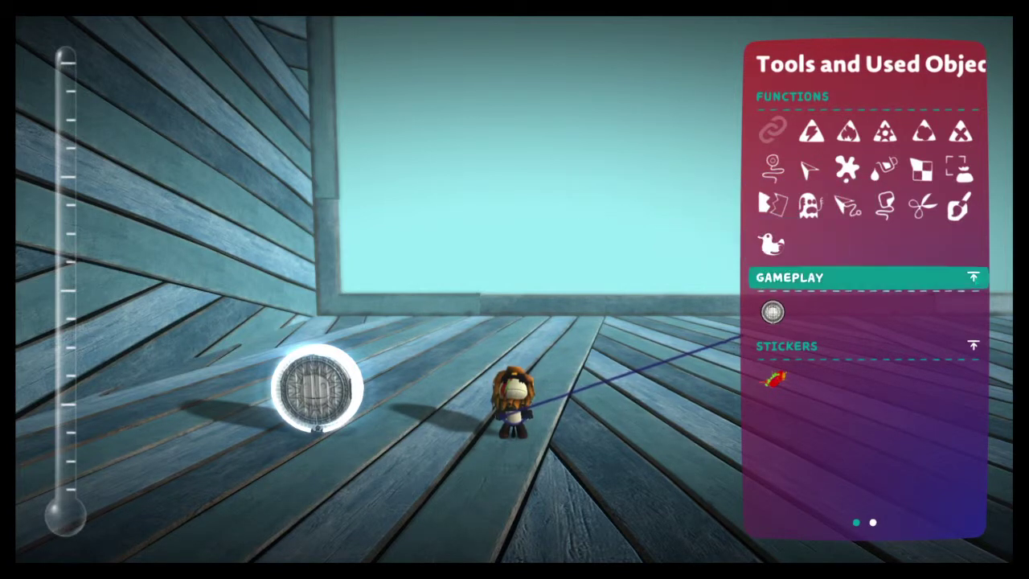
{"action": "key", "text": "Down"}
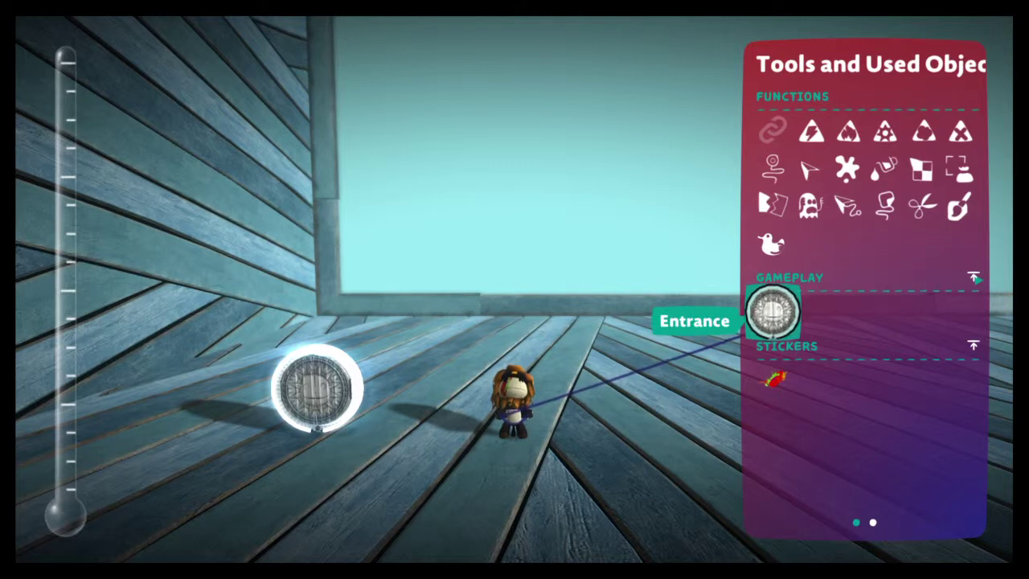
{"action": "key", "text": "Down"}
{"action": "key", "text": "Down"}
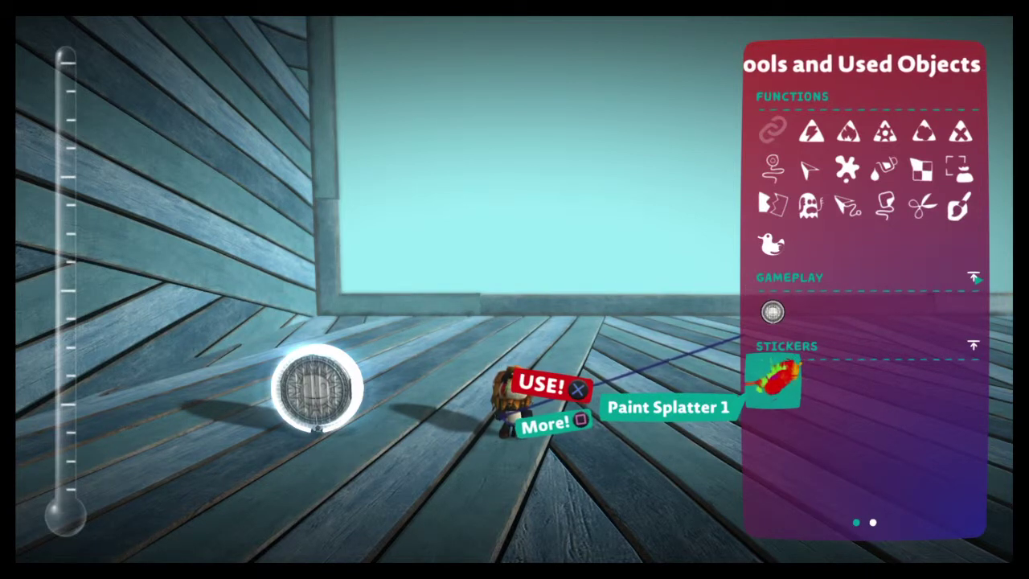
{"action": "key", "text": "Up"}
{"action": "key", "text": "Up"}
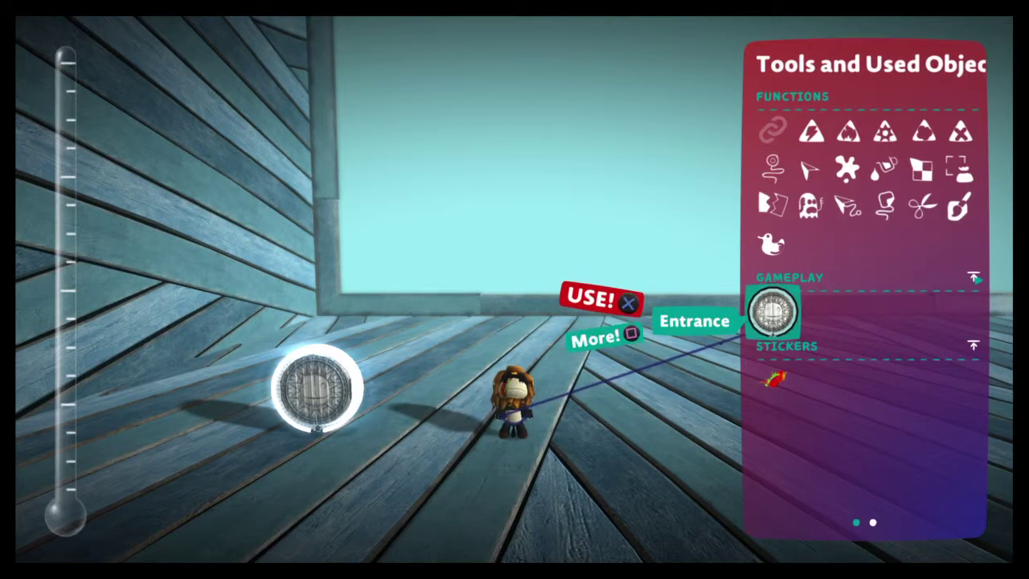
{"action": "key", "text": "Down"}
{"action": "key", "text": "Down"}
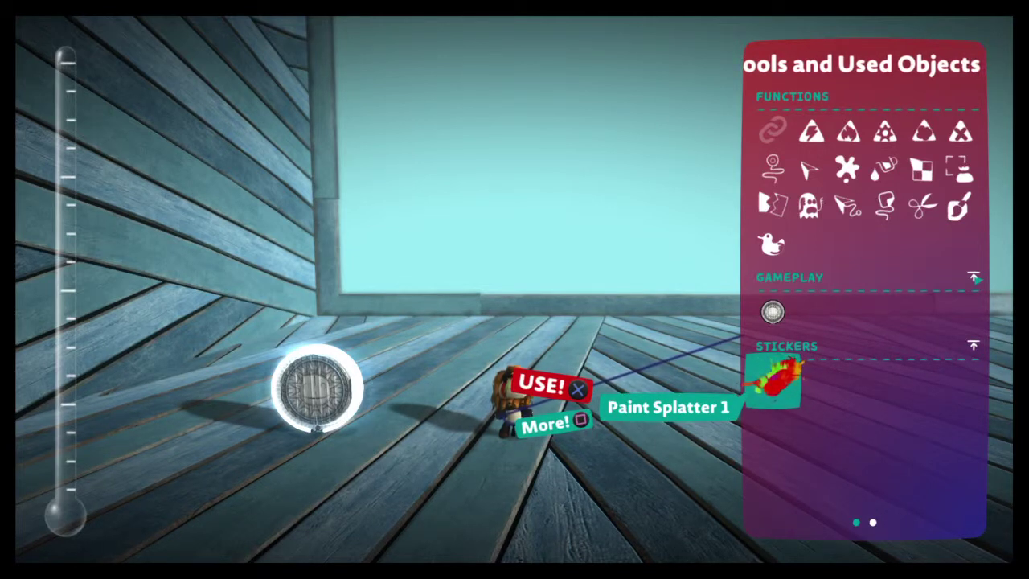
{"action": "key", "text": "Escape"}
{"action": "key", "text": "Escape"}
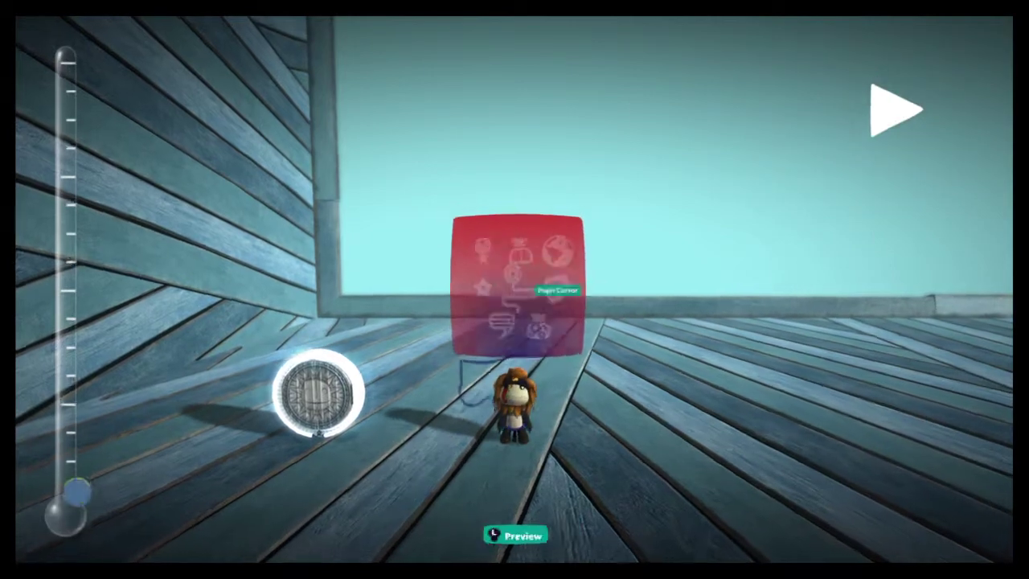
{"action": "key", "text": "space"}
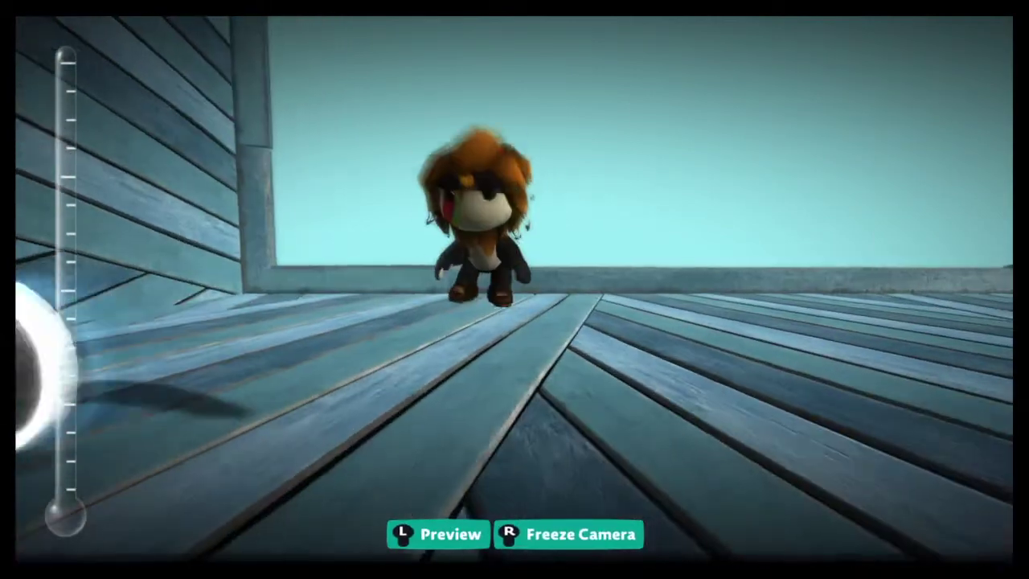
{"action": "key", "text": "r"}
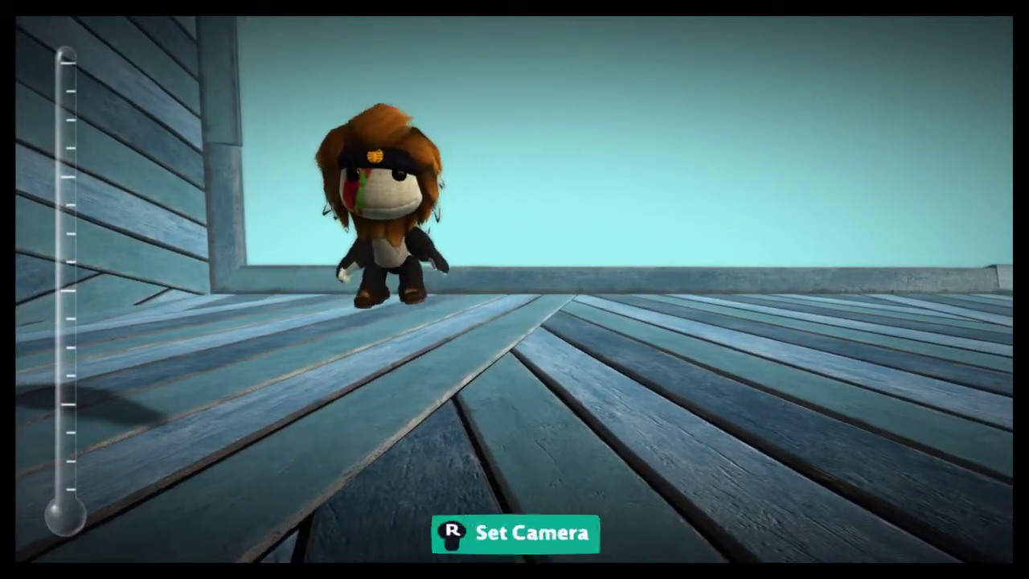
{"action": "key", "text": "Left"}
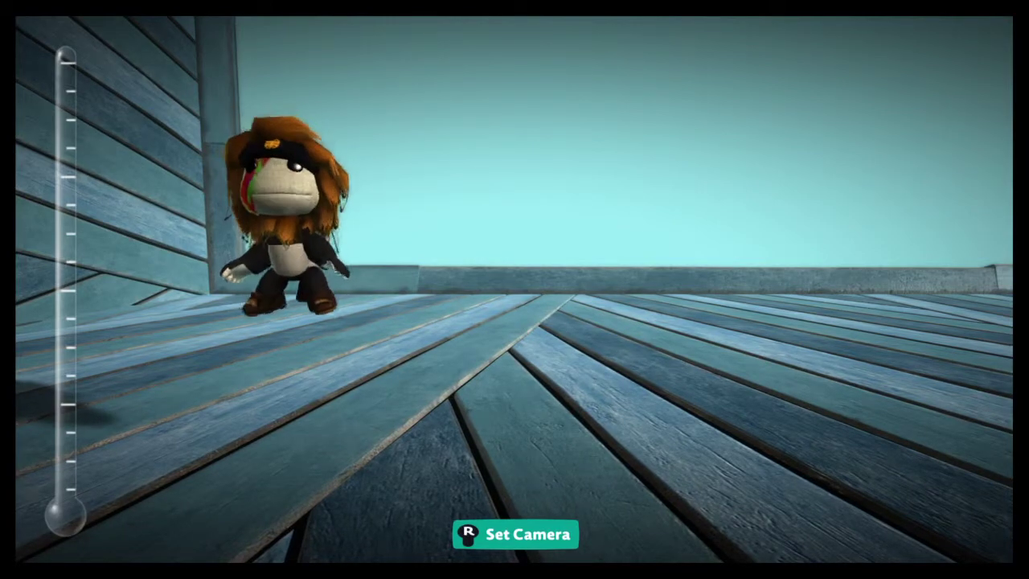
Reopen the Personal section and review the Paint Splatter 1 sticker and the Entrance among the used objects
{"action": "key", "text": "Escape"}
{"action": "key", "text": "Left"}
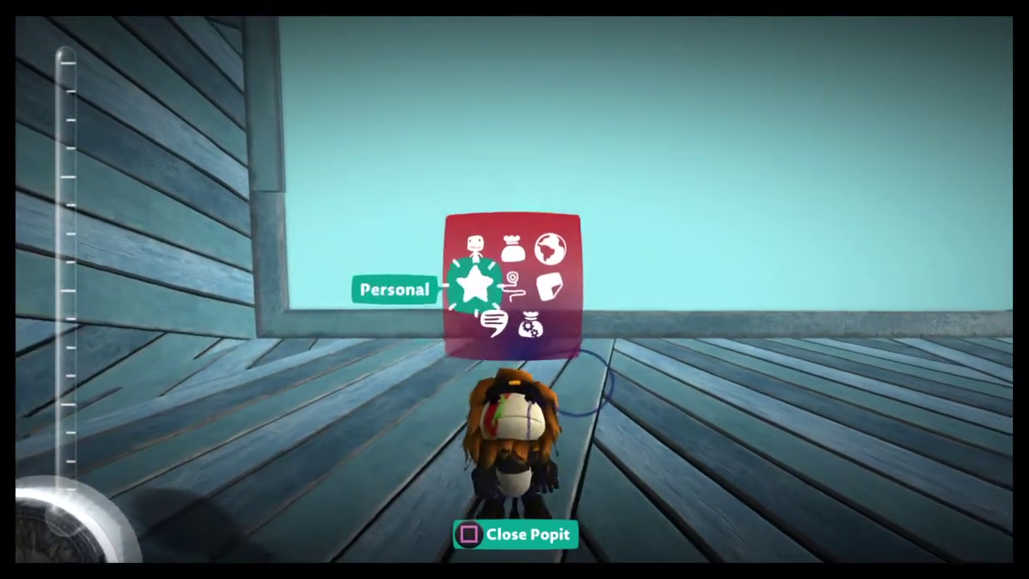
{"action": "key", "text": "Return"}
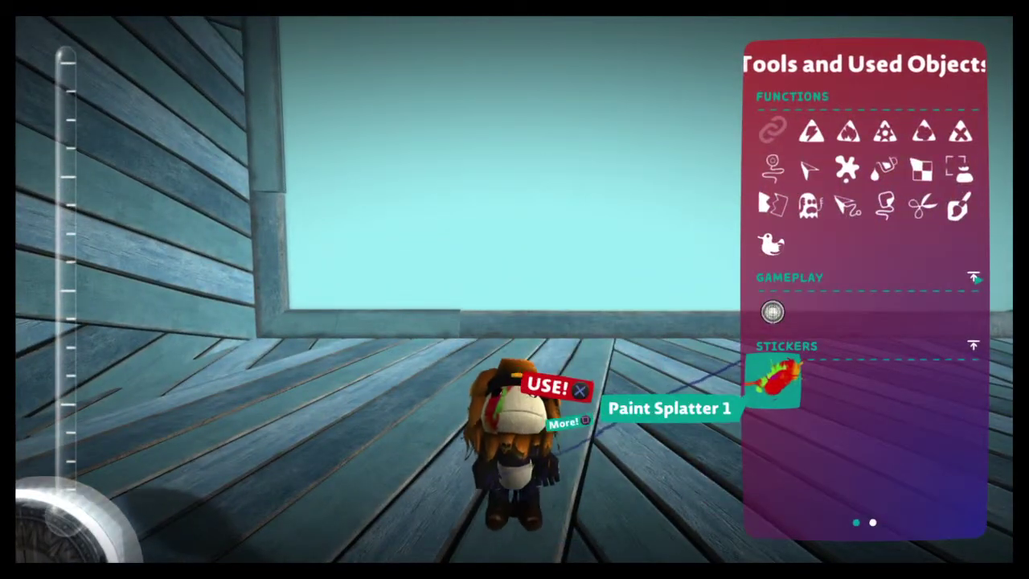
{"action": "key", "text": "Up"}
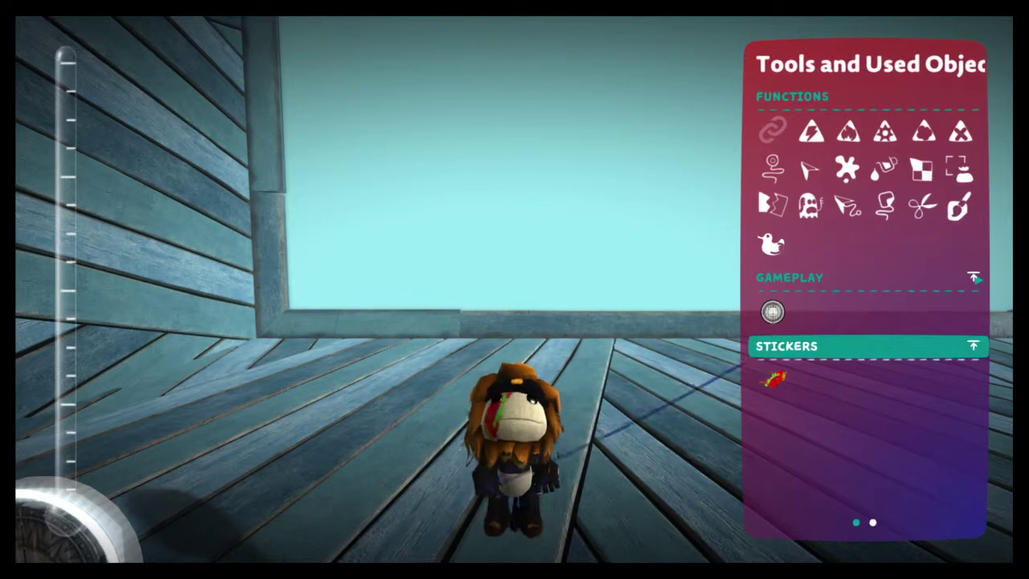
{"action": "key", "text": "Down"}
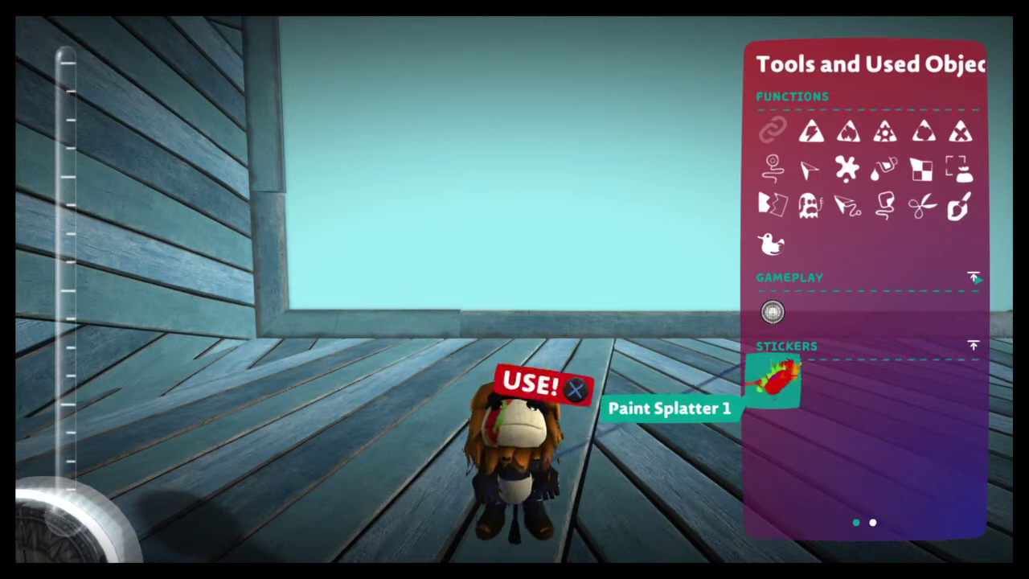
{"action": "key", "text": "Up"}
{"action": "key", "text": "Up"}
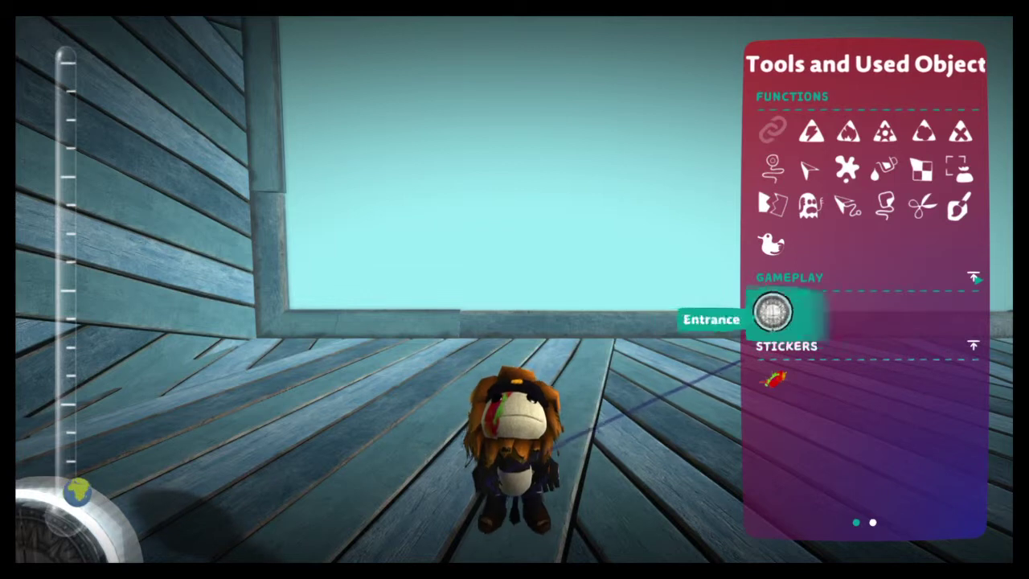
{"action": "key", "text": "Down"}
{"action": "key", "text": "Down"}
{"action": "key", "text": "Up"}
{"action": "key", "text": "Up"}
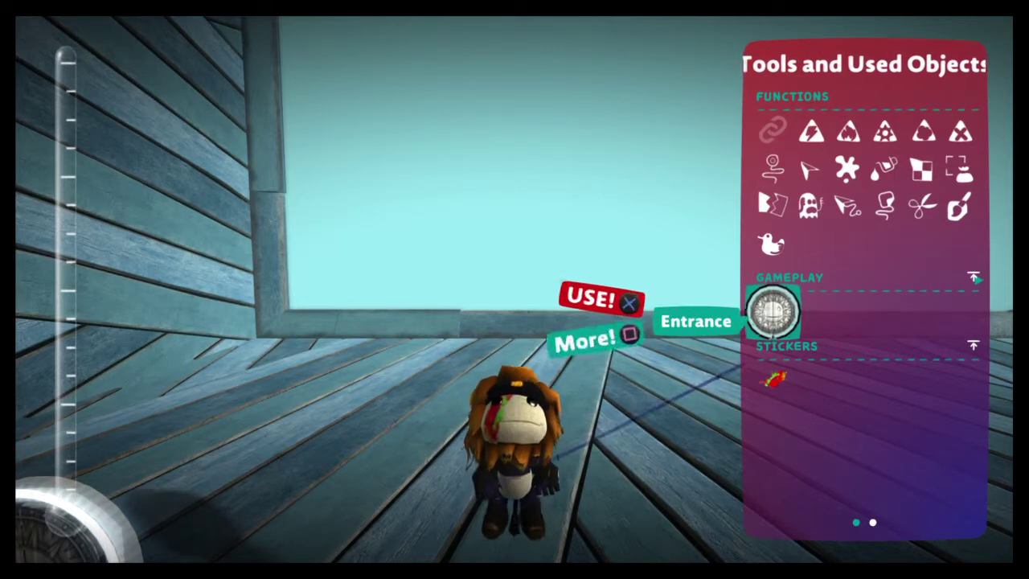
Switch to the Heart Items page and look through the hearted collected objects
{"action": "key", "text": "Right"}
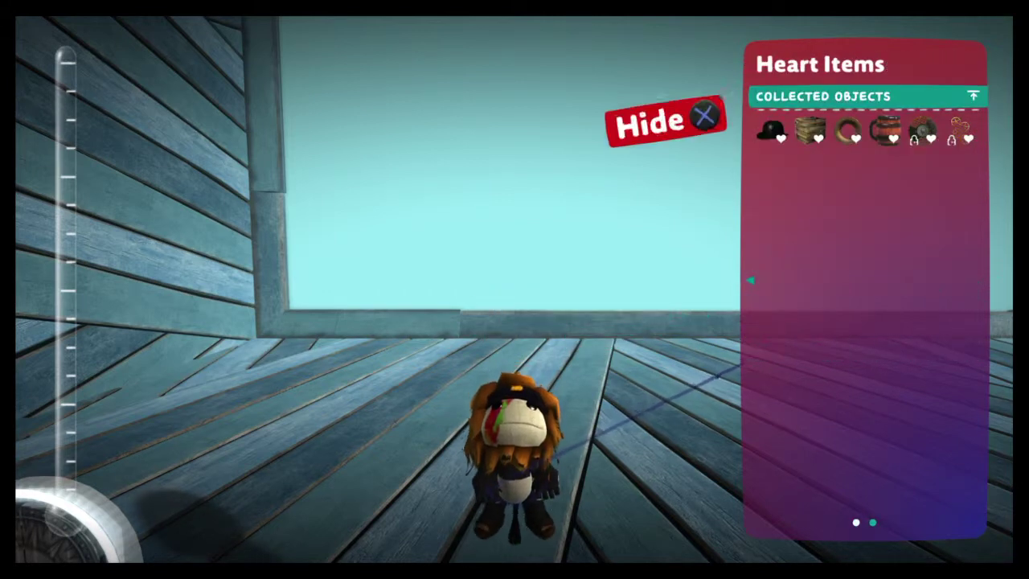
{"action": "key", "text": "Down"}
{"action": "key", "text": "Left"}
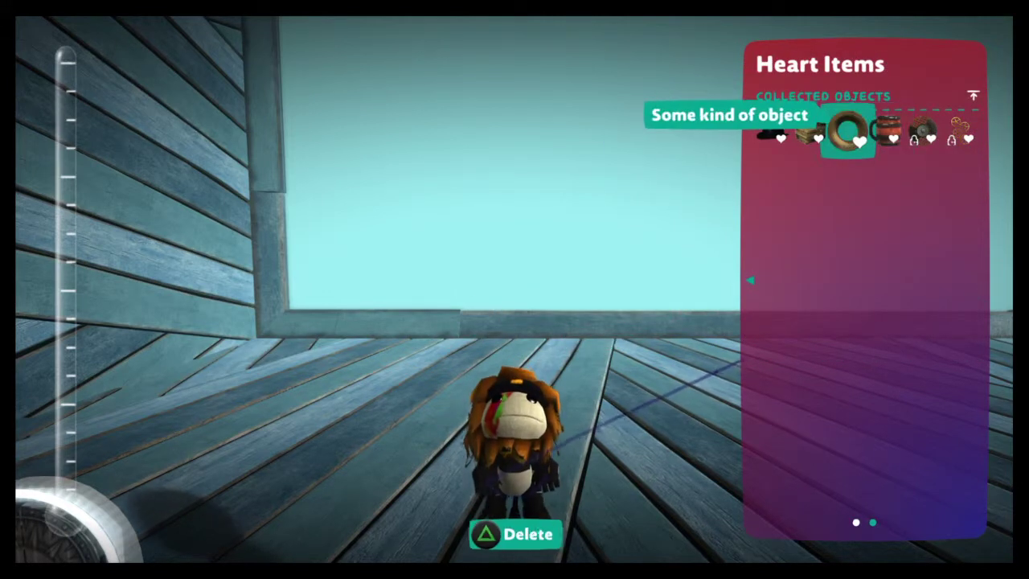
{"action": "key", "text": "Right"}
{"action": "key", "text": "Right"}
{"action": "key", "text": "Left"}
{"action": "key", "text": "Left"}
{"action": "key", "text": "Left"}
{"action": "key", "text": "Left"}
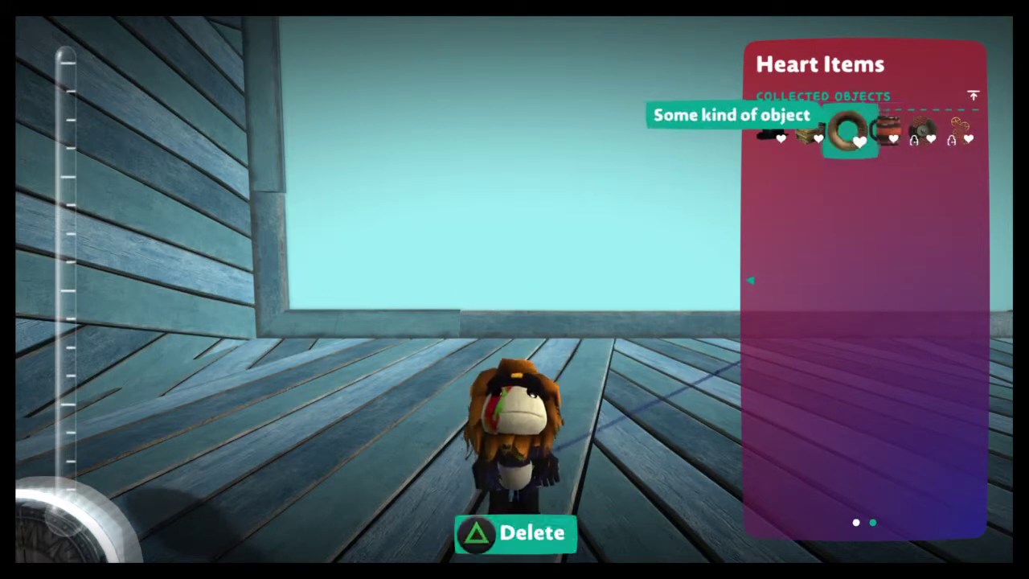
Open My Objects and remove the heart from the first captured ring-shaped object
{"action": "key", "text": "Escape"}
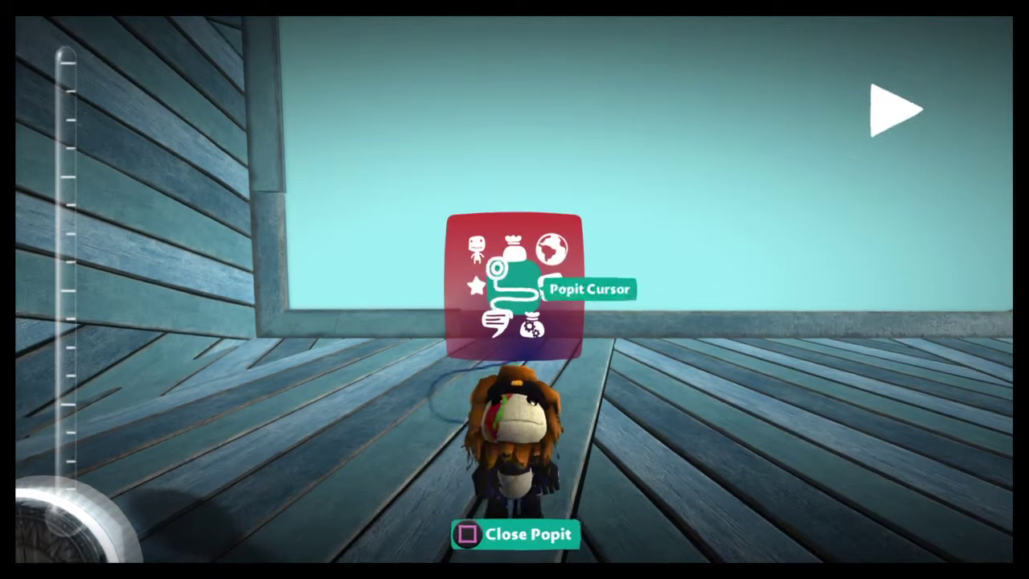
{"action": "key", "text": "Up"}
{"action": "key", "text": "Return"}
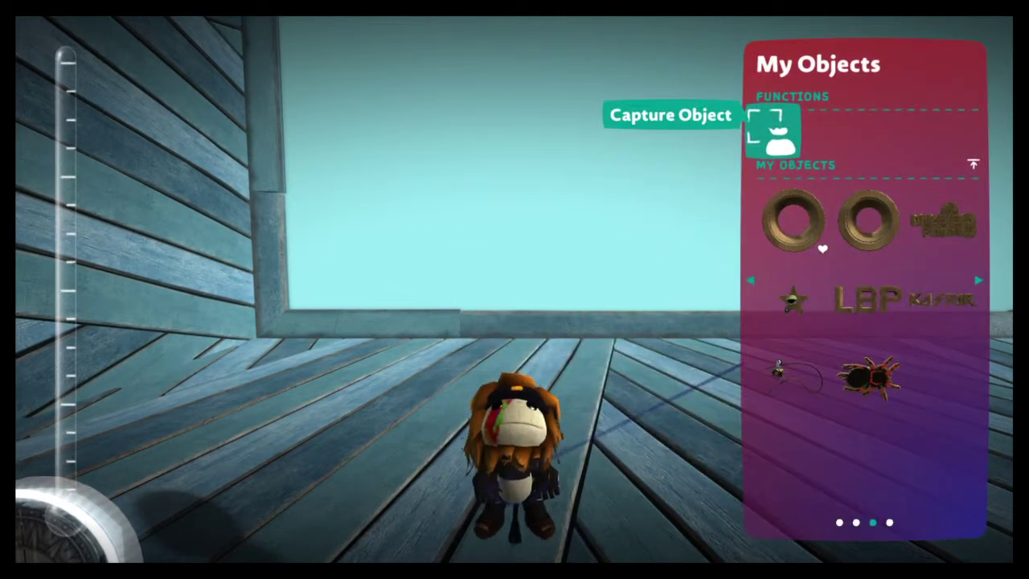
{"action": "key", "text": "Down"}
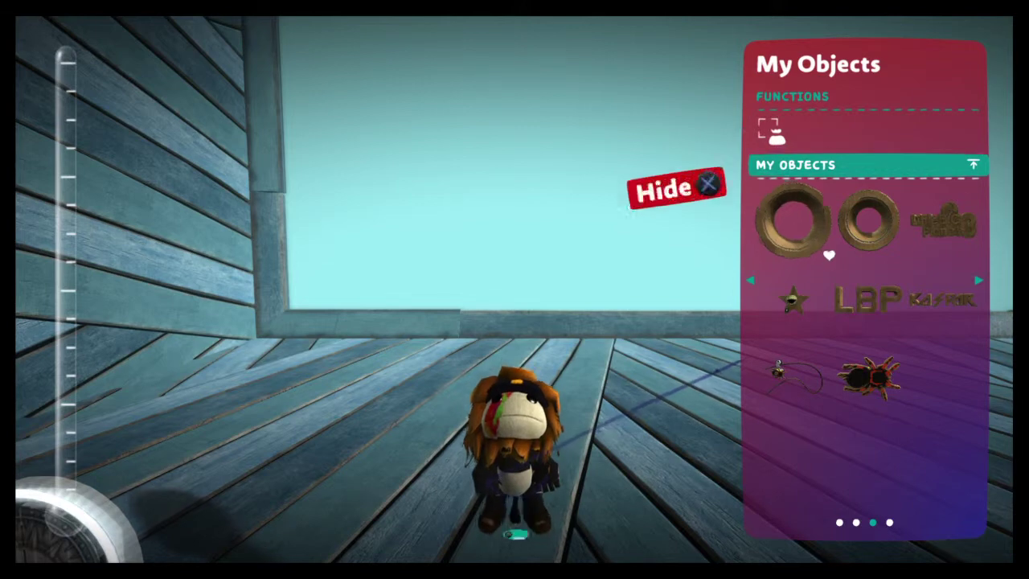
{"action": "key", "text": "Down"}
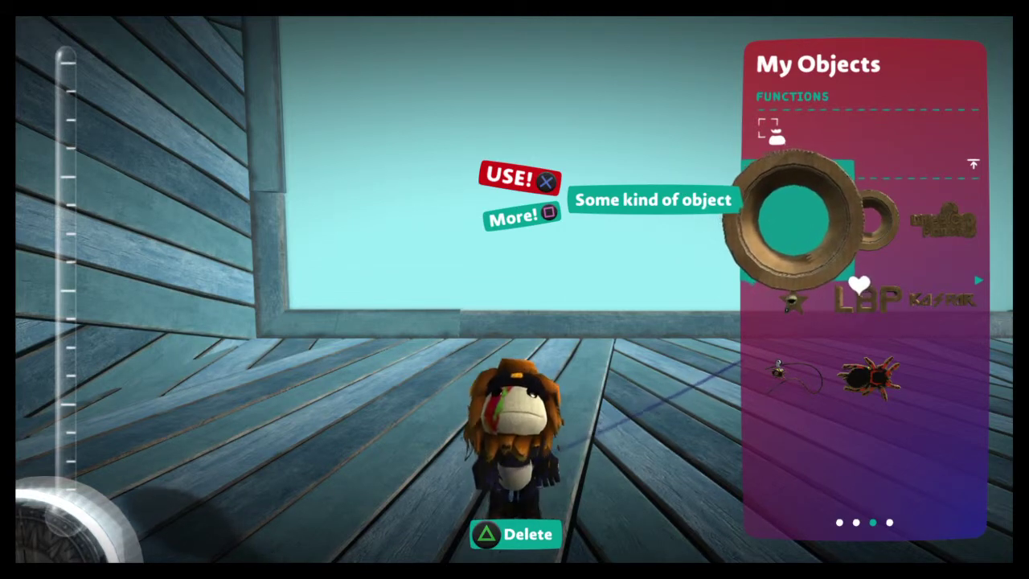
{"action": "key", "text": "s"}
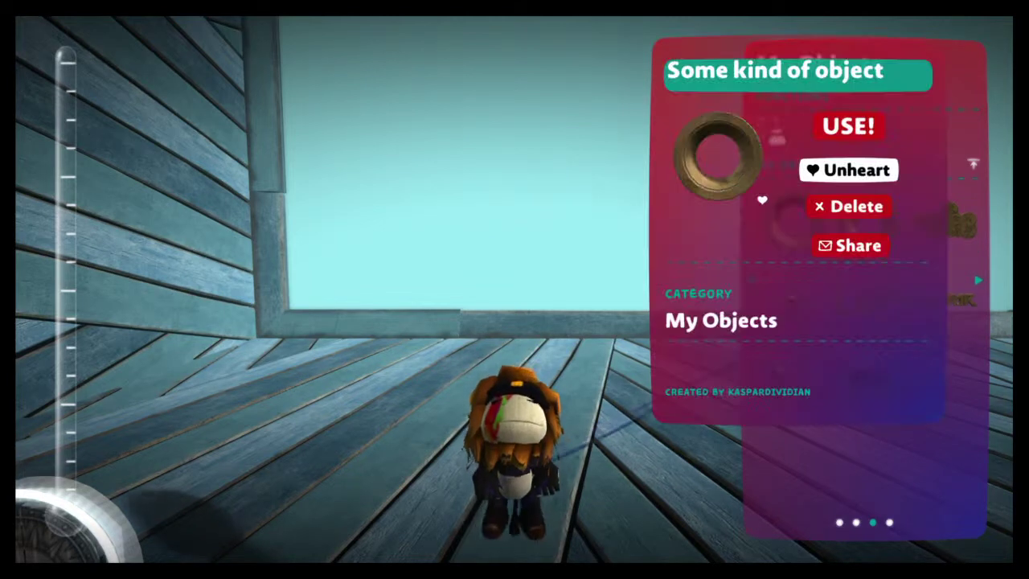
{"action": "key", "text": "Down"}
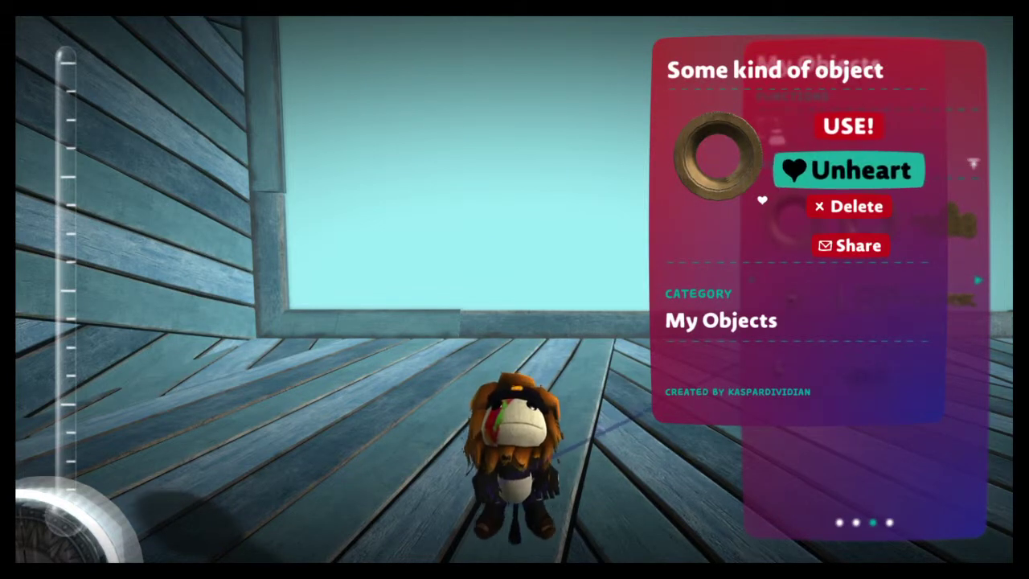
{"action": "key", "text": "Return"}
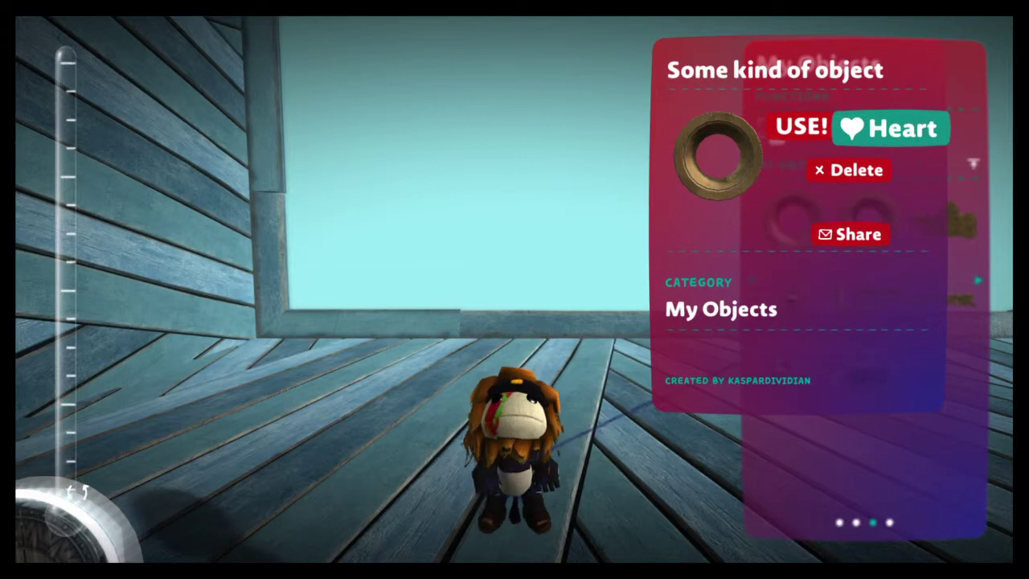
{"action": "key", "text": "Escape"}
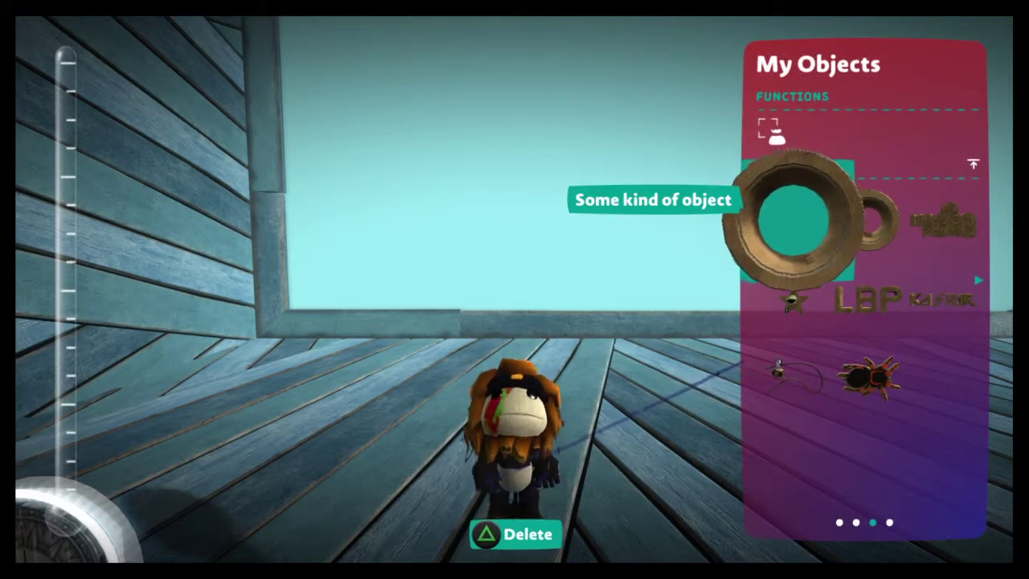
Return to Heart Items and look through the collected objects, from the Black Bowler Hat and Bundled Documents to Roue échelle and Rouages
{"action": "key", "text": "Escape"}
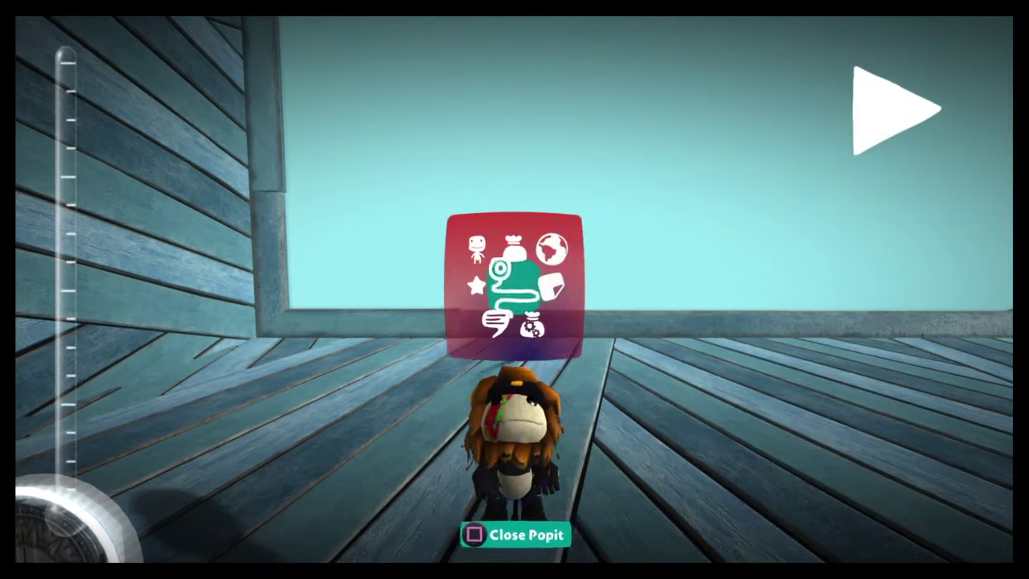
{"action": "key", "text": "Return"}
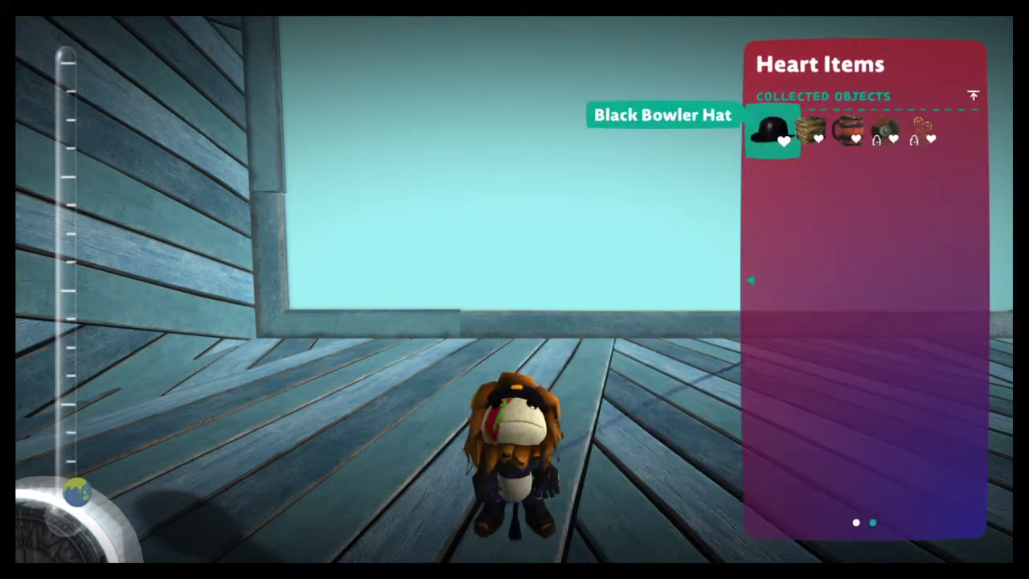
{"action": "key", "text": "Right"}
{"action": "key", "text": "Right"}
{"action": "key", "text": "Right"}
{"action": "key", "text": "Right"}
{"action": "key", "text": "Left"}
{"action": "key", "text": "Left"}
{"action": "key", "text": "Left"}
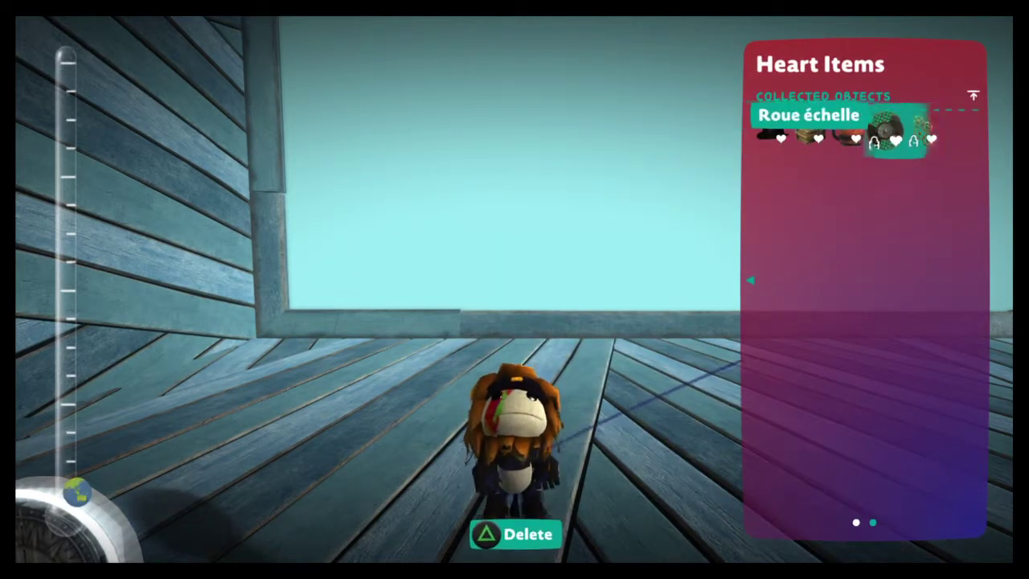
{"action": "key", "text": "Left"}
{"action": "key", "text": "Right"}
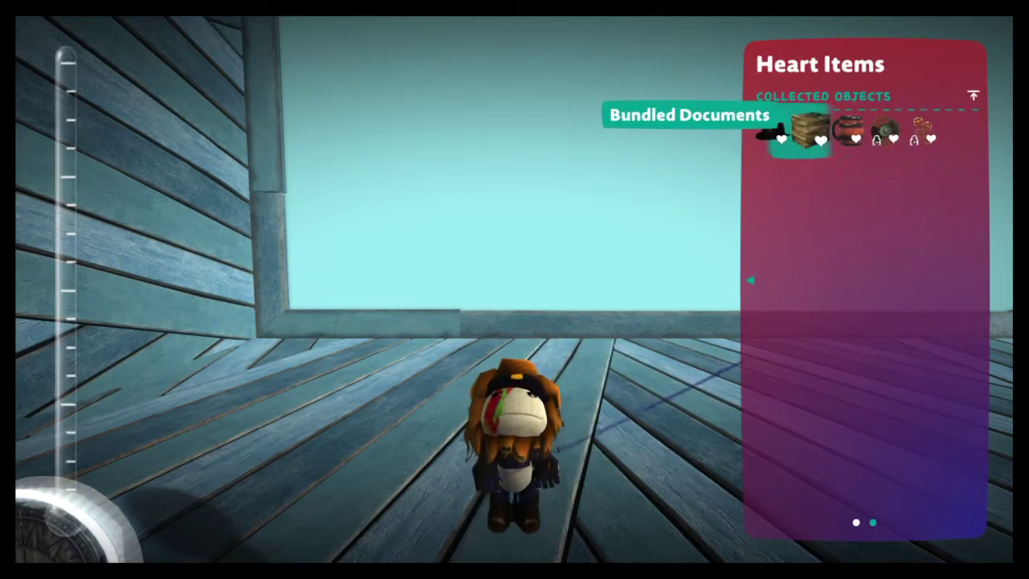
{"action": "key", "text": "Right"}
{"action": "key", "text": "Right"}
{"action": "key", "text": "Right"}
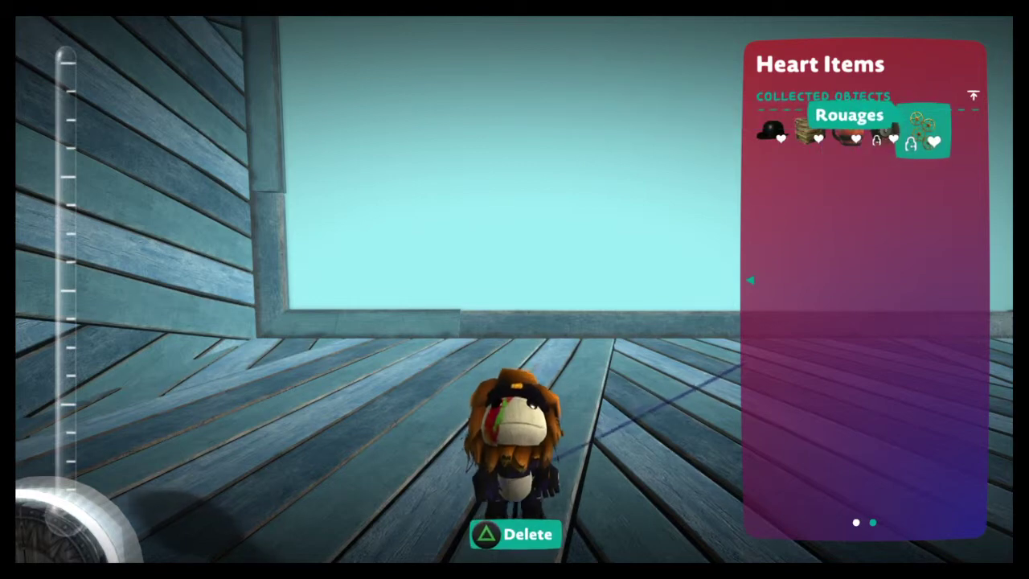
{"action": "key", "text": "Left"}
{"action": "key", "text": "Left"}
{"action": "key", "text": "Left"}
{"action": "key", "text": "Left"}
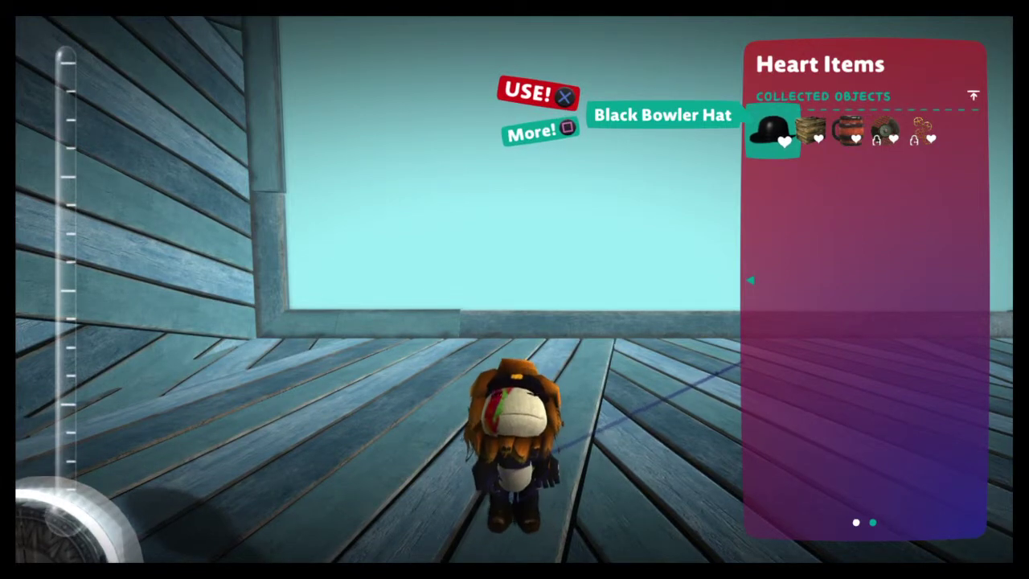
Activate the Popit Cursor and fly the character away from the Entrance over the open floor
{"action": "key", "text": "Escape"}
{"action": "key", "text": "Right"}
{"action": "key", "text": "Left"}
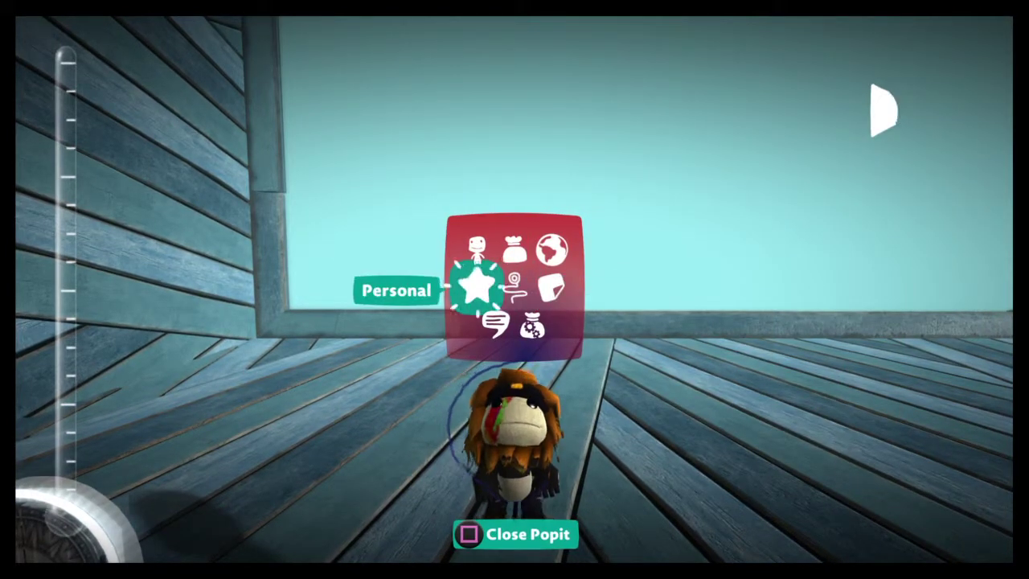
{"action": "key", "text": "Right"}
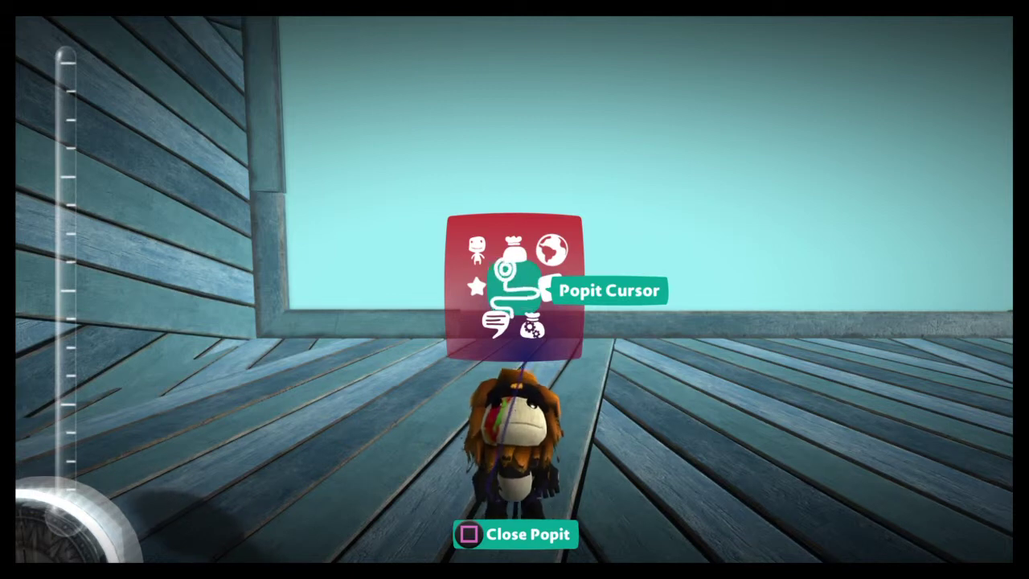
{"action": "key", "text": "Return"}
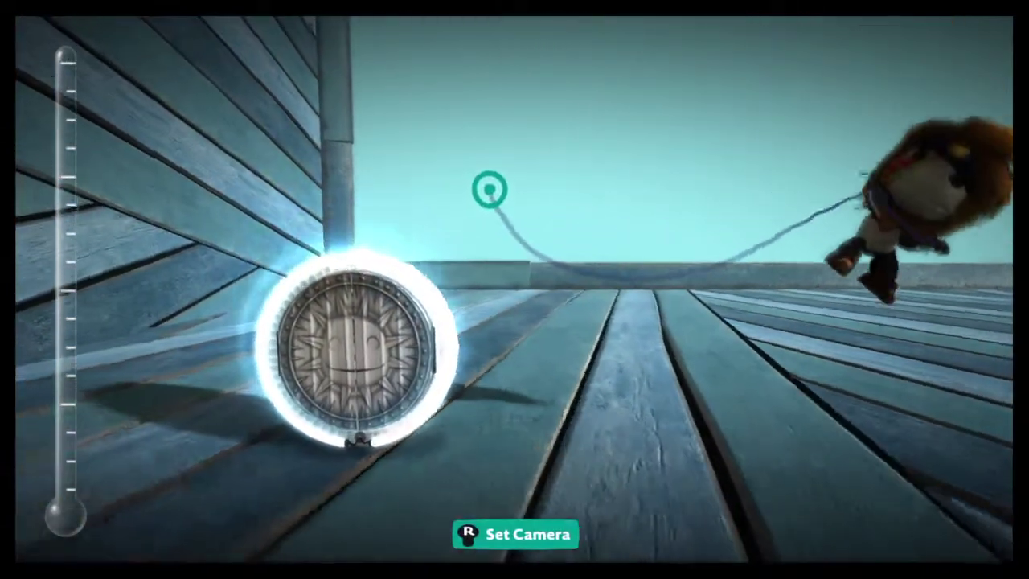
{"action": "left_click_drag", "start_coordinate": [581, 287], "coordinate": [529, 247]}
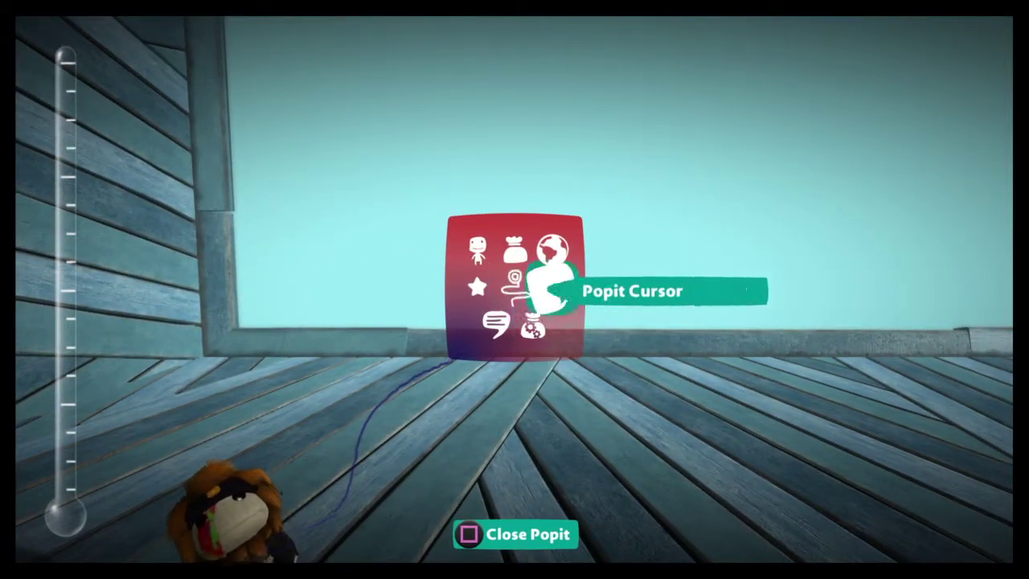
Place the Black Bowler Hat from the hearted objects just above the open floor
{"action": "key", "text": "Return"}
{"action": "key", "text": "Return"}
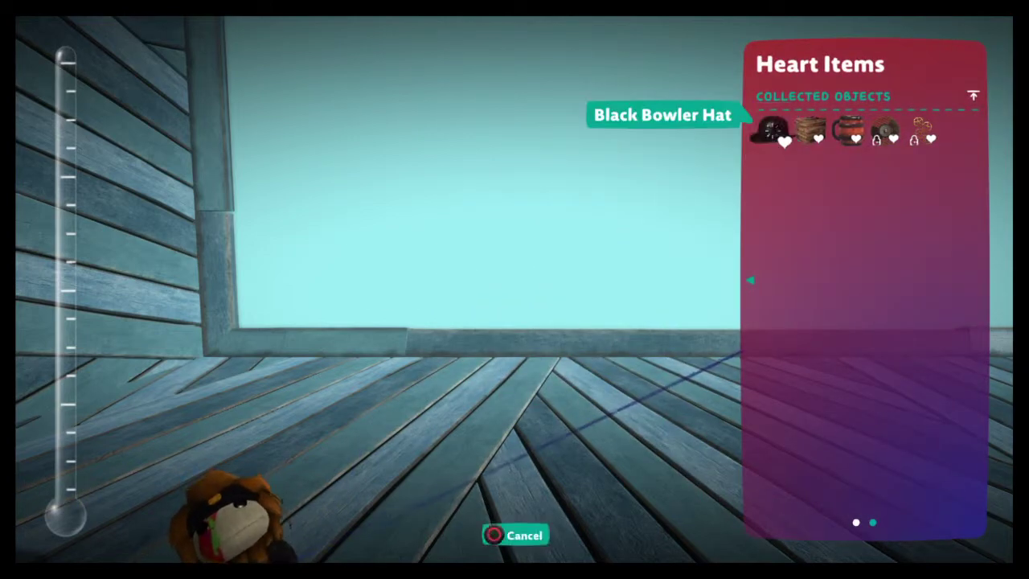
{"action": "key", "text": "Down"}
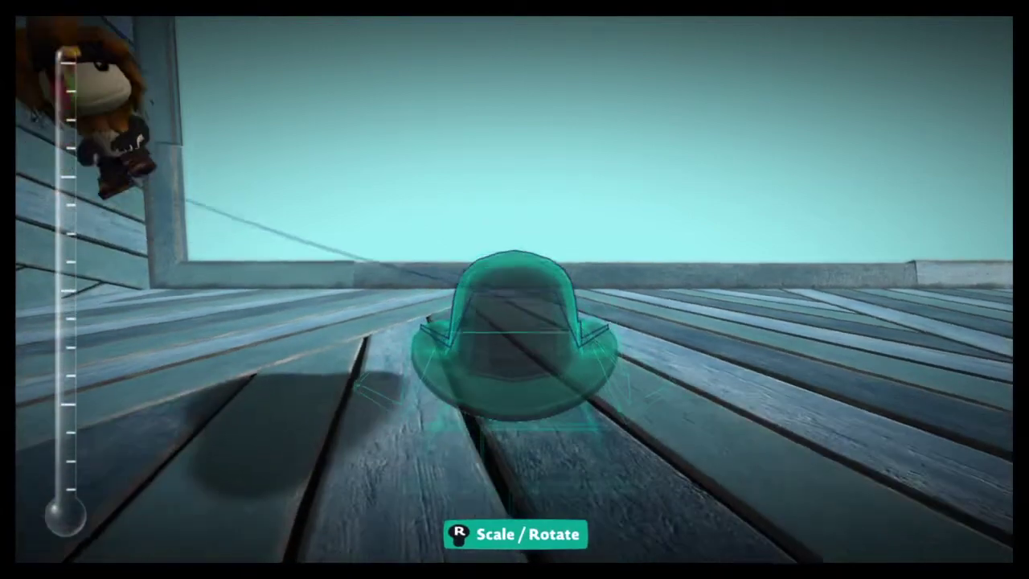
{"action": "key", "text": "Escape"}
{"action": "key", "text": "Escape"}
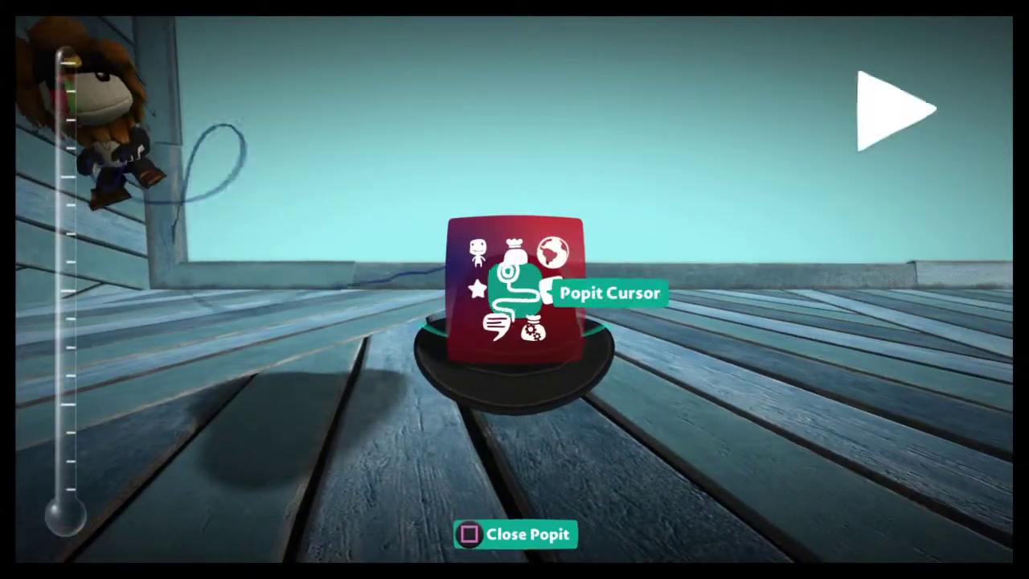
Place three copies of the hearted barrel mug beside the bowler hat, one behind the other
{"action": "key", "text": "Return"}
{"action": "key", "text": "Right"}
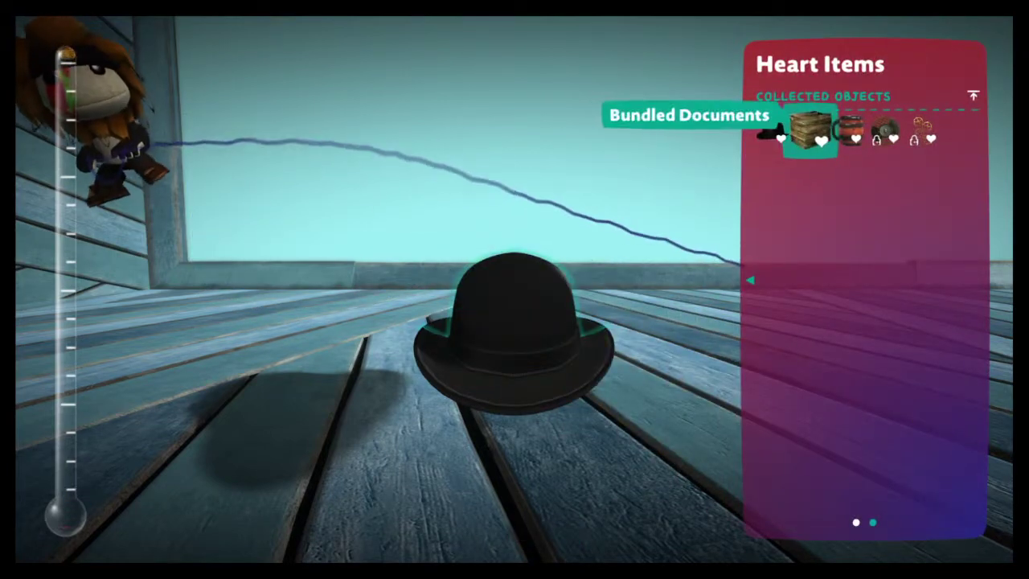
{"action": "key", "text": "Right"}
{"action": "key", "text": "Return"}
{"action": "key", "text": "Up"}
{"action": "key", "text": "Right"}
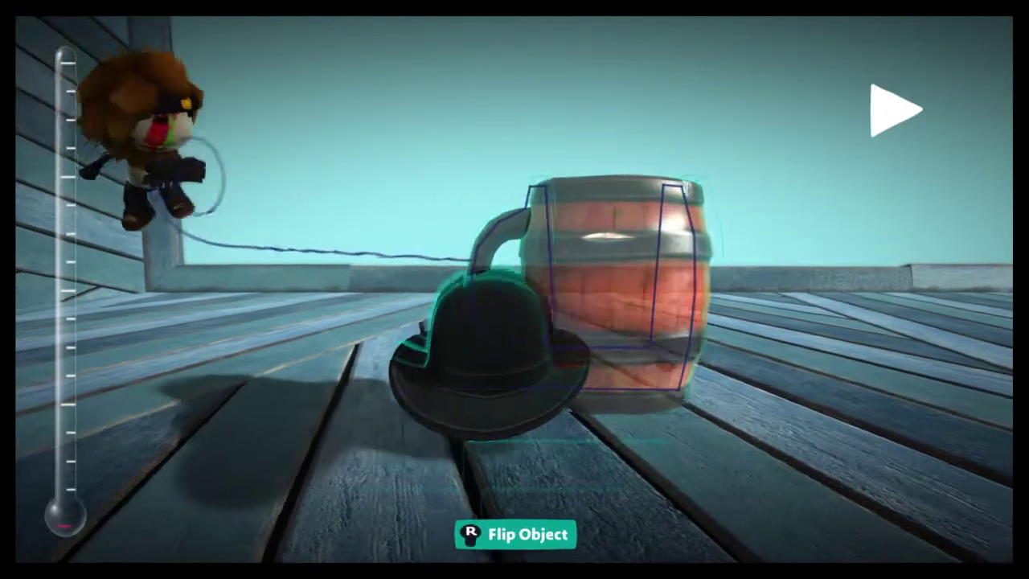
{"action": "key", "text": "Return"}
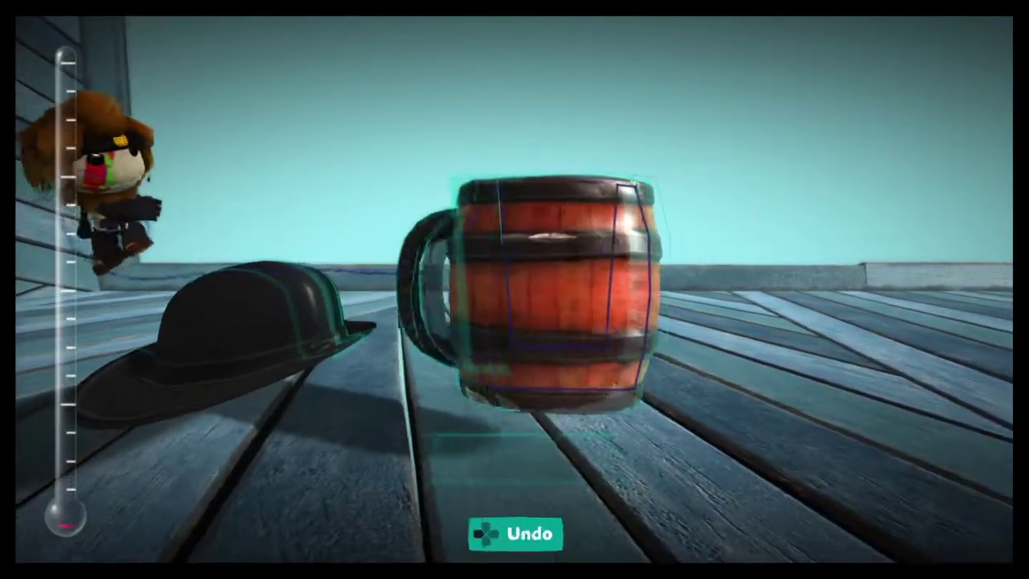
{"action": "key", "text": "Down"}
{"action": "key", "text": "Return"}
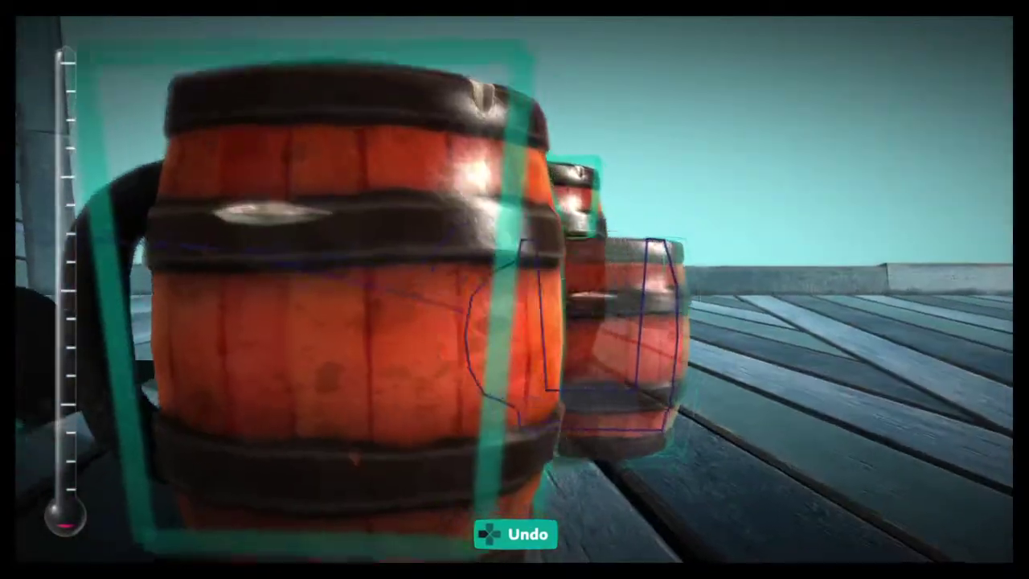
{"action": "key", "text": "Escape"}
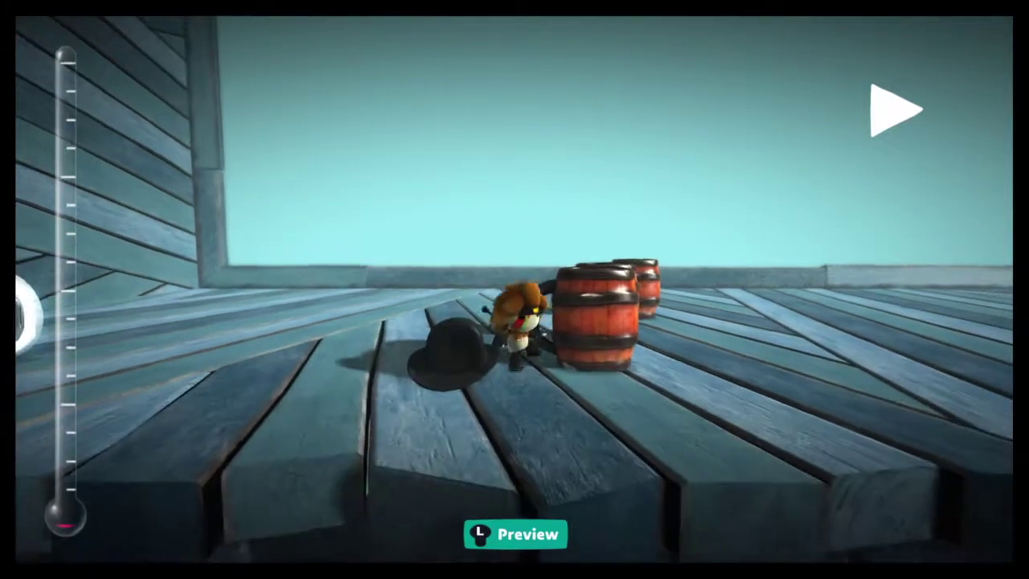
Pick up the bowler hat with the Popit Cursor and release it beside the mugs
{"action": "key", "text": "Left"}
{"action": "key", "text": "space"}
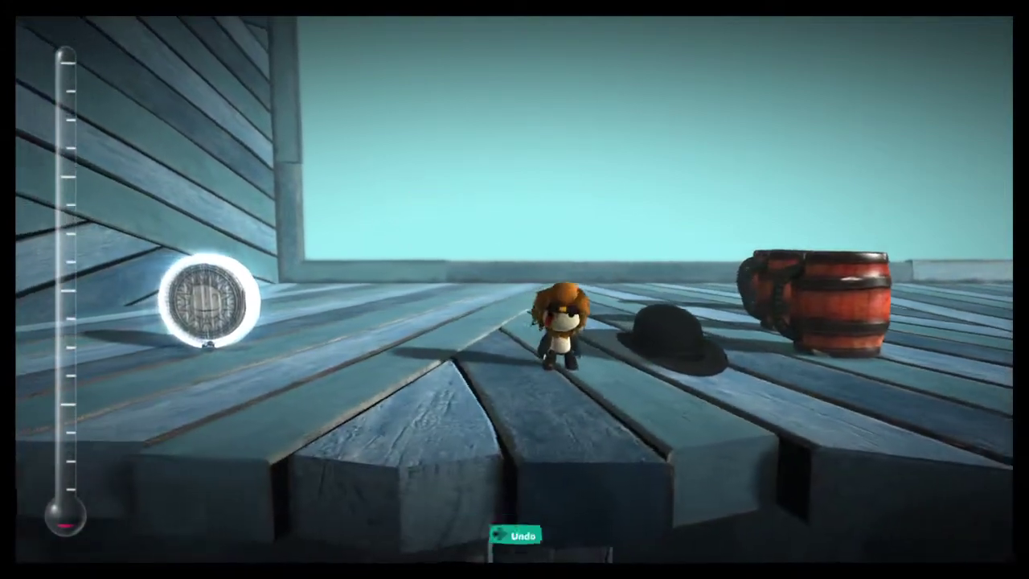
{"action": "key", "text": "Escape"}
{"action": "key", "text": "Return"}
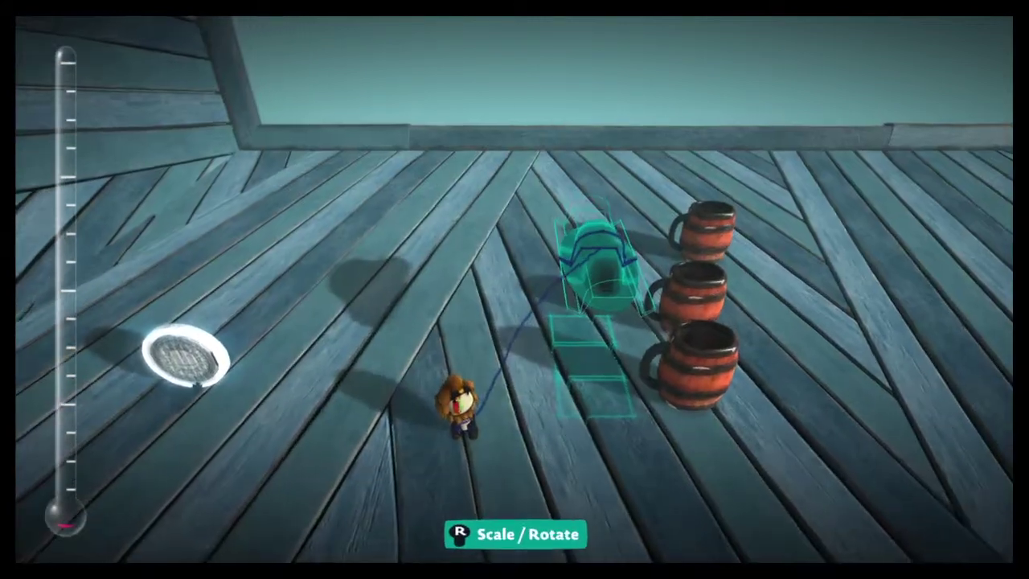
{"action": "key", "text": "Escape"}
{"action": "key", "text": "Escape"}
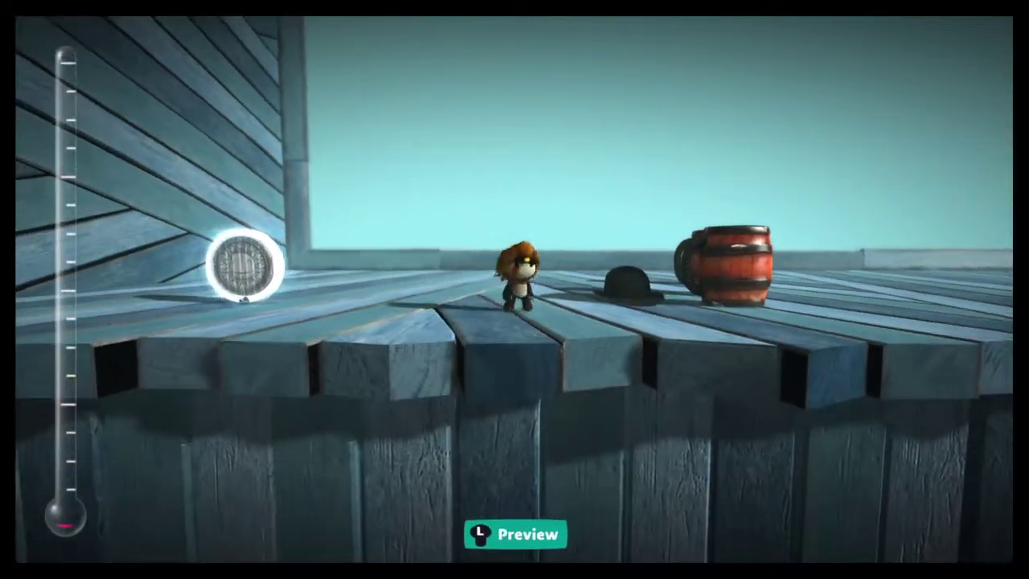
Raise the bowler hat into the air above the floor and set its physics properties to Static Object
{"action": "key", "text": "Tab"}
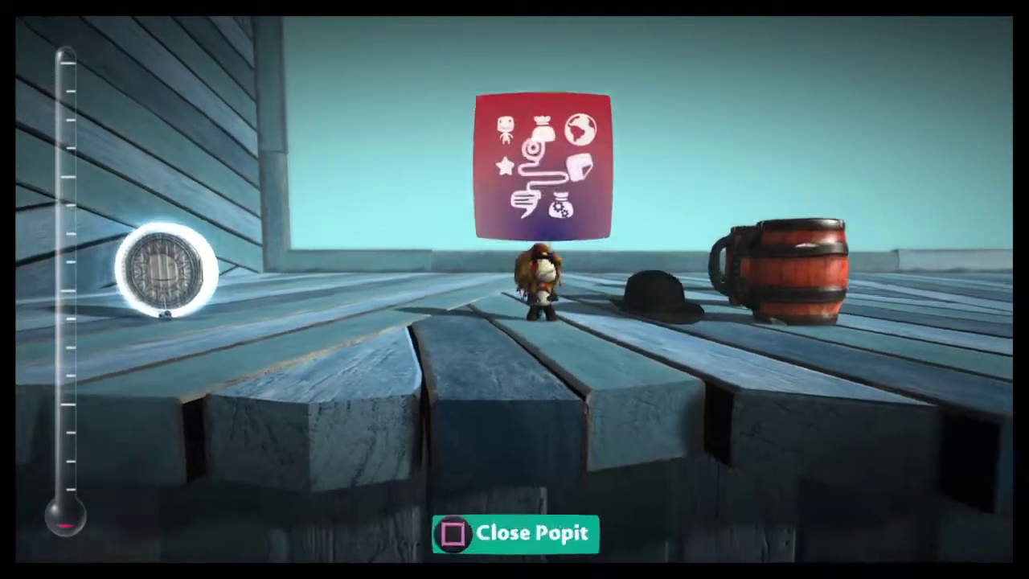
{"action": "key", "text": "Return"}
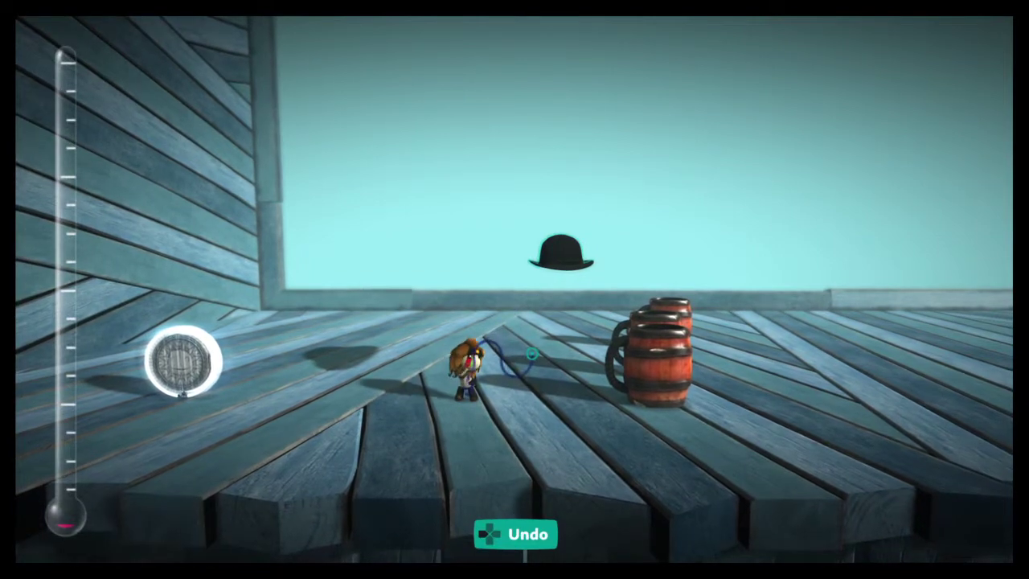
{"action": "left_click", "coordinate": [550, 247]}
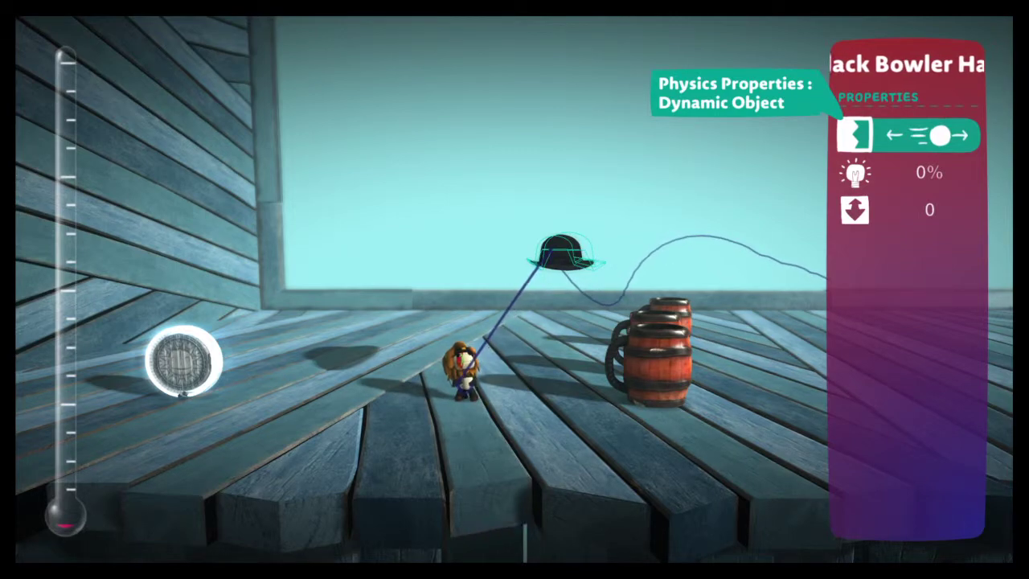
{"action": "key", "text": "Left"}
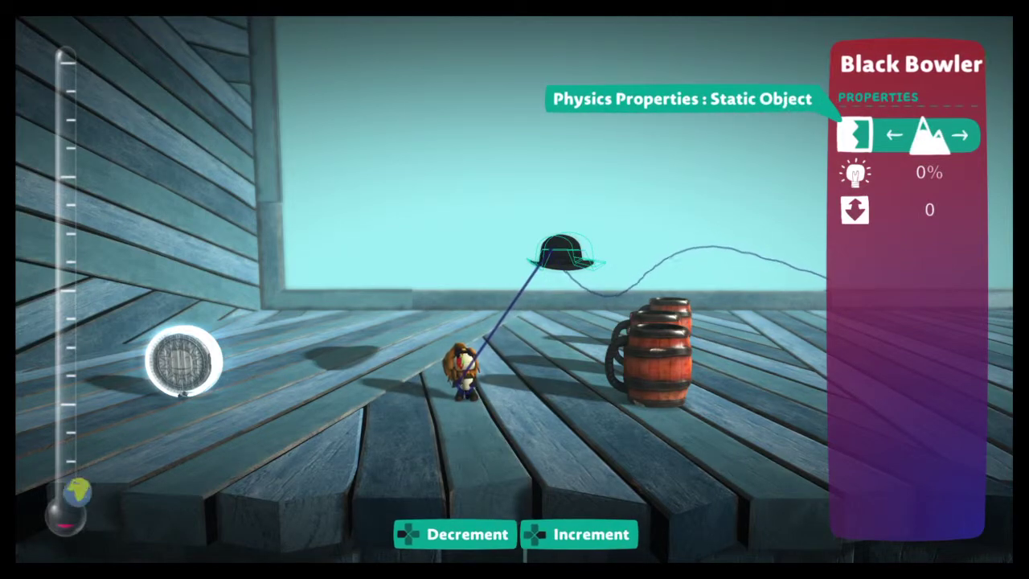
{"action": "key", "text": "Escape"}
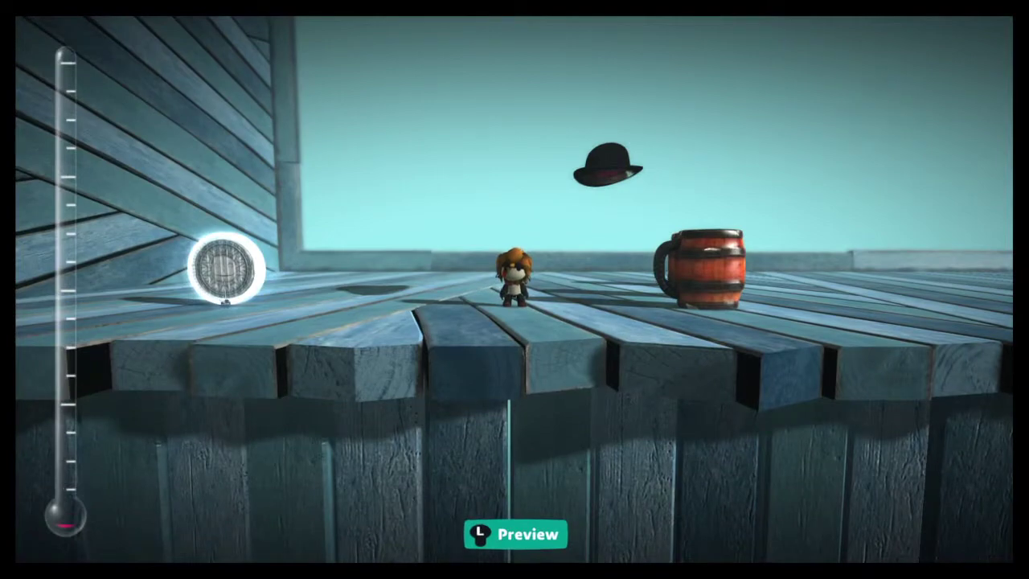
Pick up the floating bowler hat with the Popit Cursor and set its physics properties to Dynamic Object
{"action": "key", "text": "Escape"}
{"action": "key", "text": "Return"}
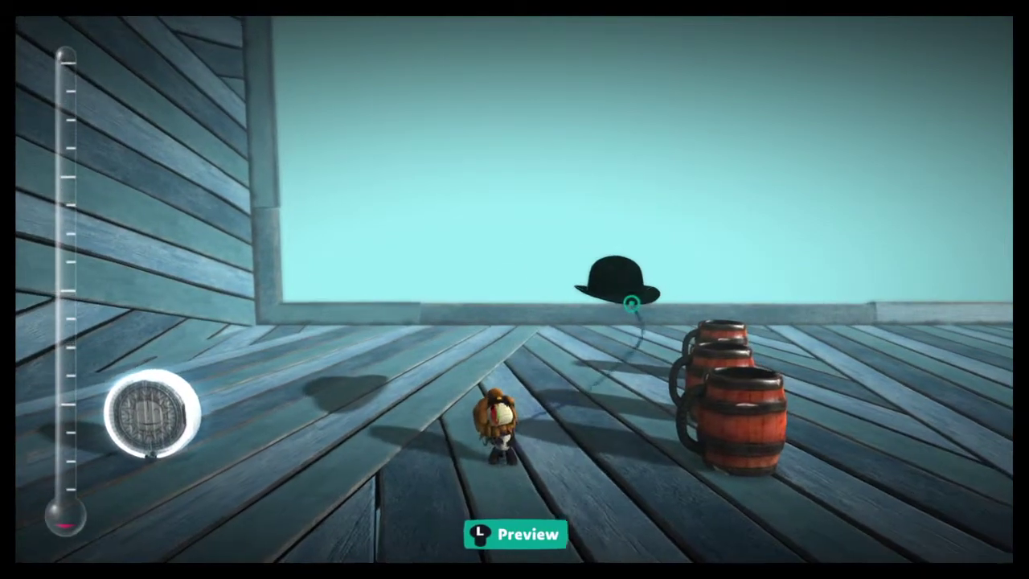
{"action": "left_click", "coordinate": [619, 245]}
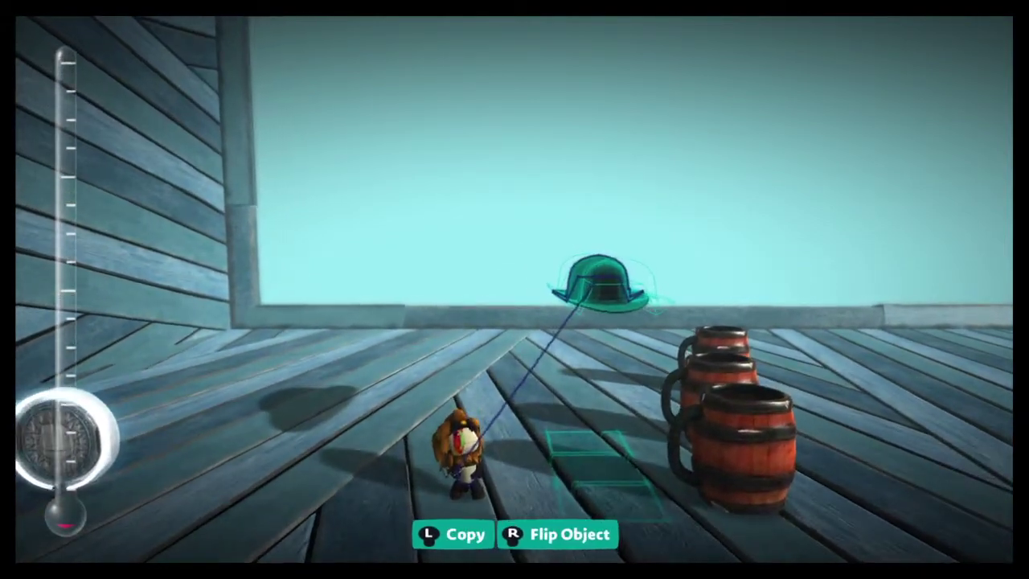
{"action": "key", "text": "z"}
{"action": "key", "text": "Right"}
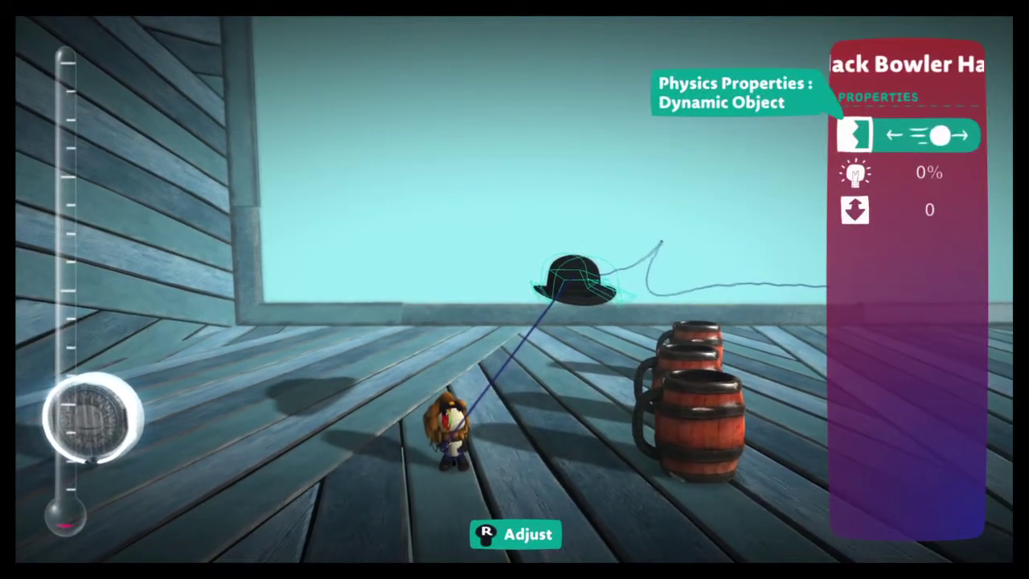
{"action": "key", "text": "Escape"}
{"action": "key", "text": "Down"}
{"action": "key", "text": "Escape"}
{"action": "key", "text": "Escape"}
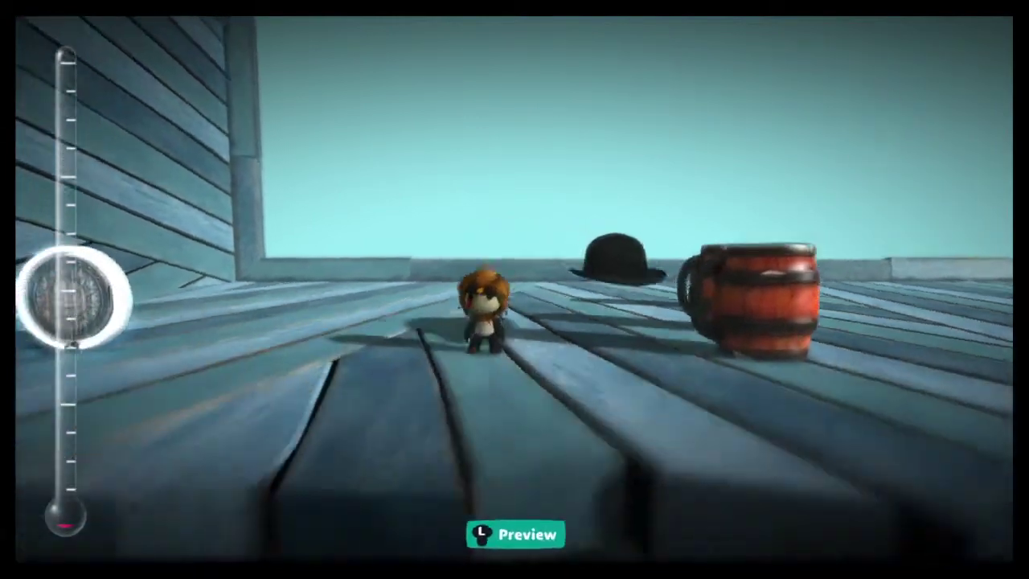
{"action": "key", "text": "Right"}
{"action": "key", "text": "space"}
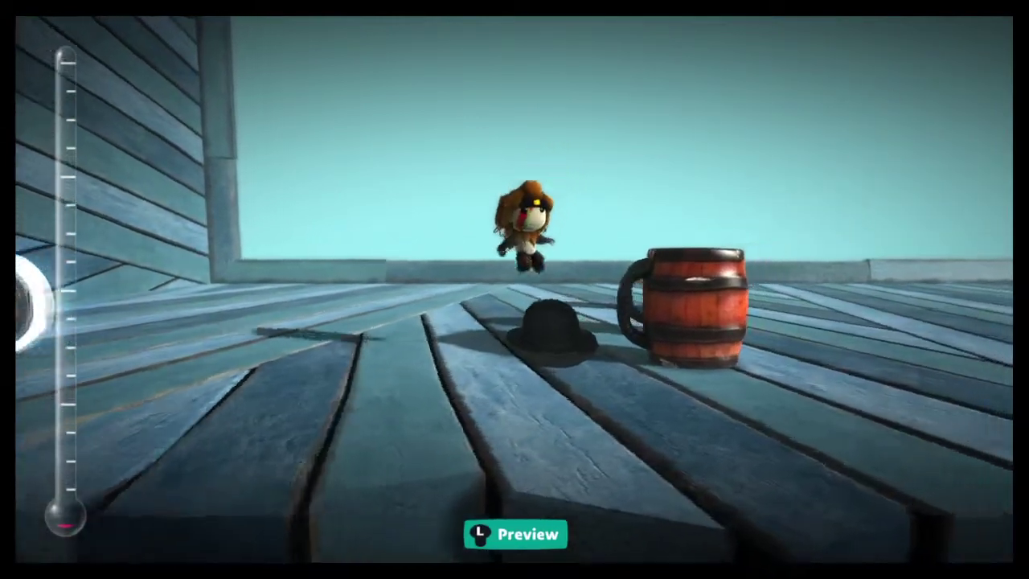
{"action": "key", "text": "Right"}
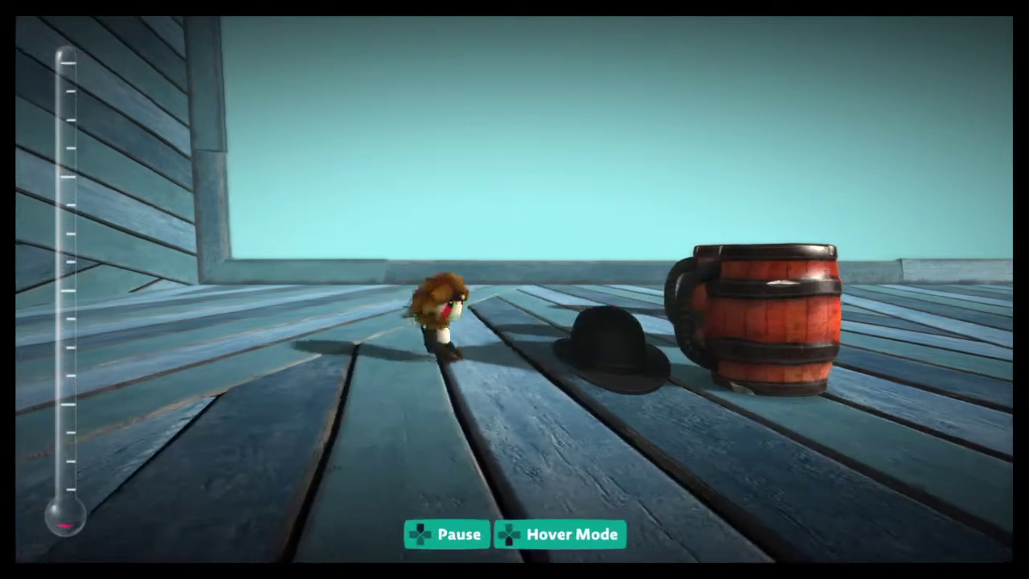
{"action": "key", "text": "space"}
{"action": "key", "text": "Right"}
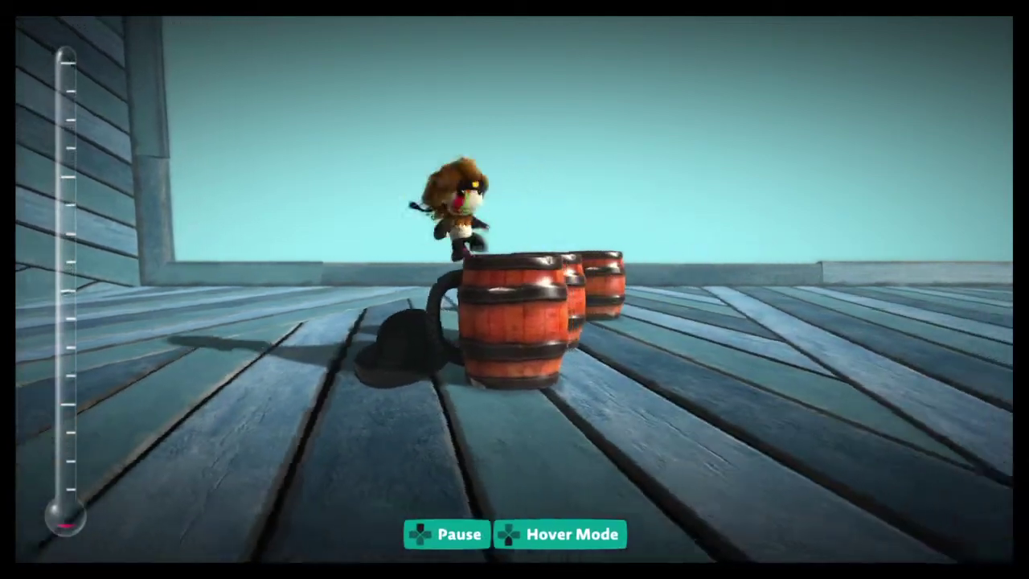
{"action": "key", "text": "Left"}
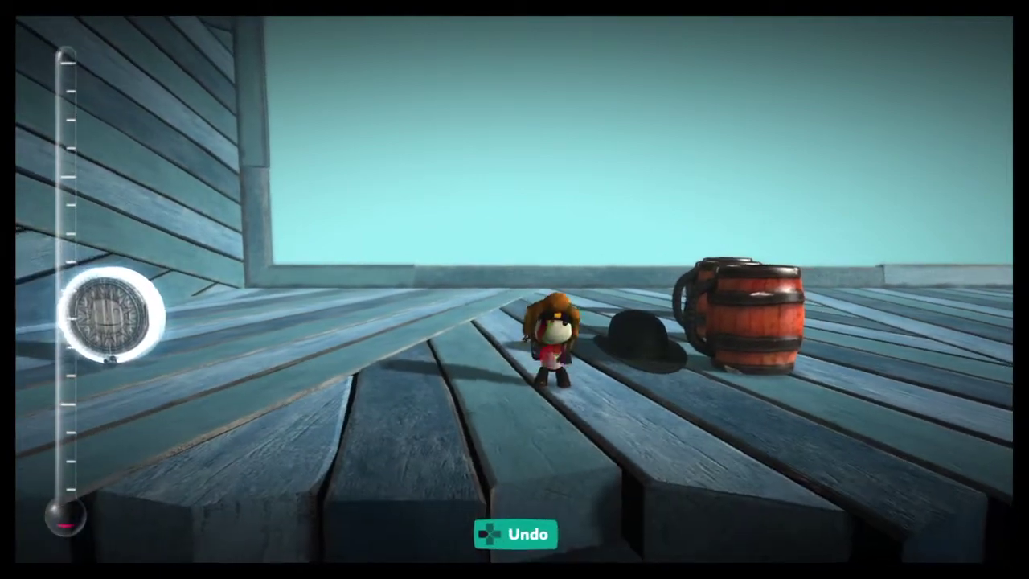
Select the bowler hat and the three mugs together with a Popit Cursor selection box, move them slightly and release them
{"action": "key", "text": "z"}
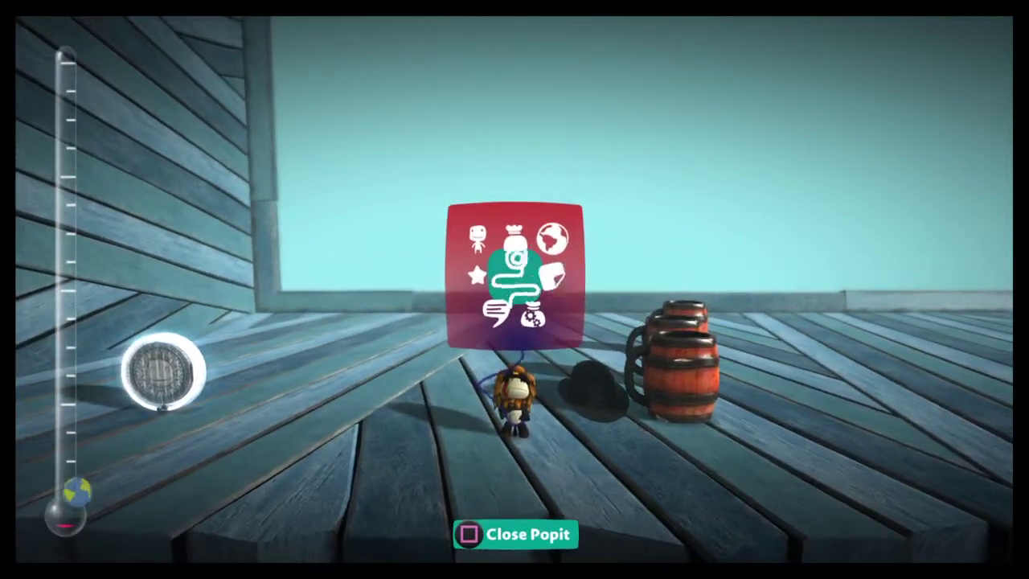
{"action": "key", "text": "s"}
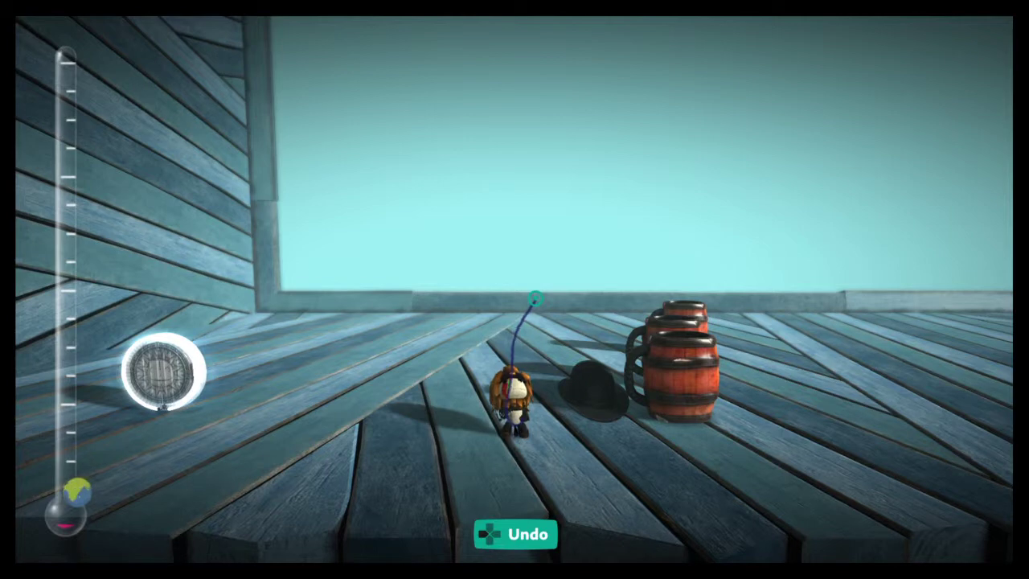
{"action": "left_click_drag", "start_coordinate": [535, 298], "coordinate": [700, 402]}
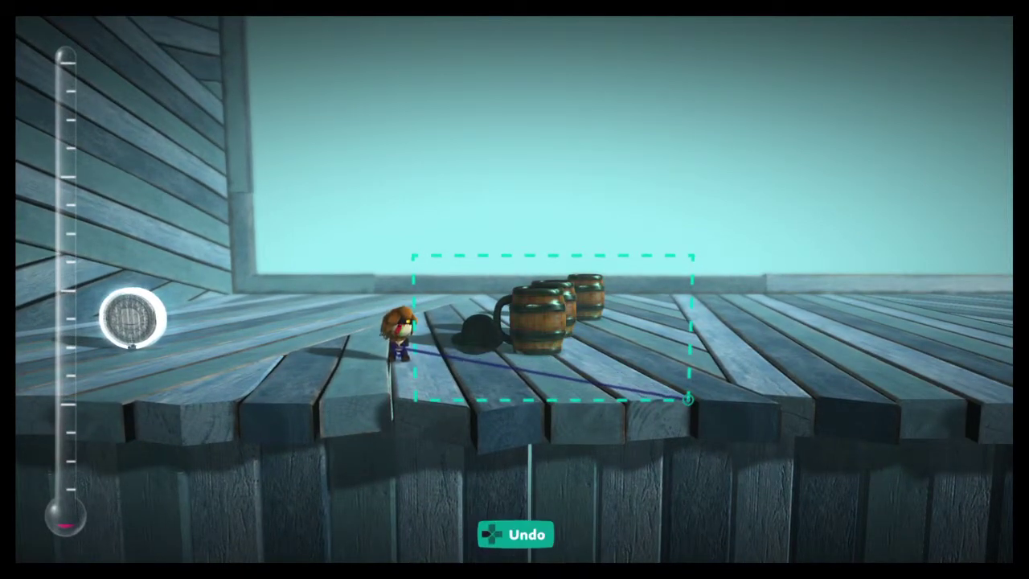
{"action": "left_click_drag", "start_coordinate": [689, 400], "coordinate": [668, 399]}
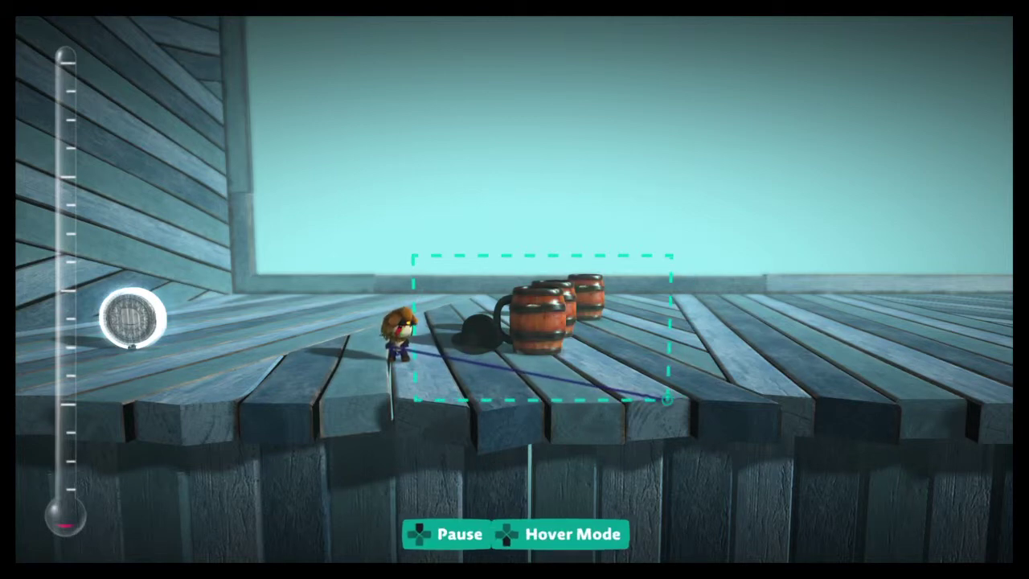
{"action": "left_click_drag", "start_coordinate": [667, 400], "coordinate": [646, 399]}
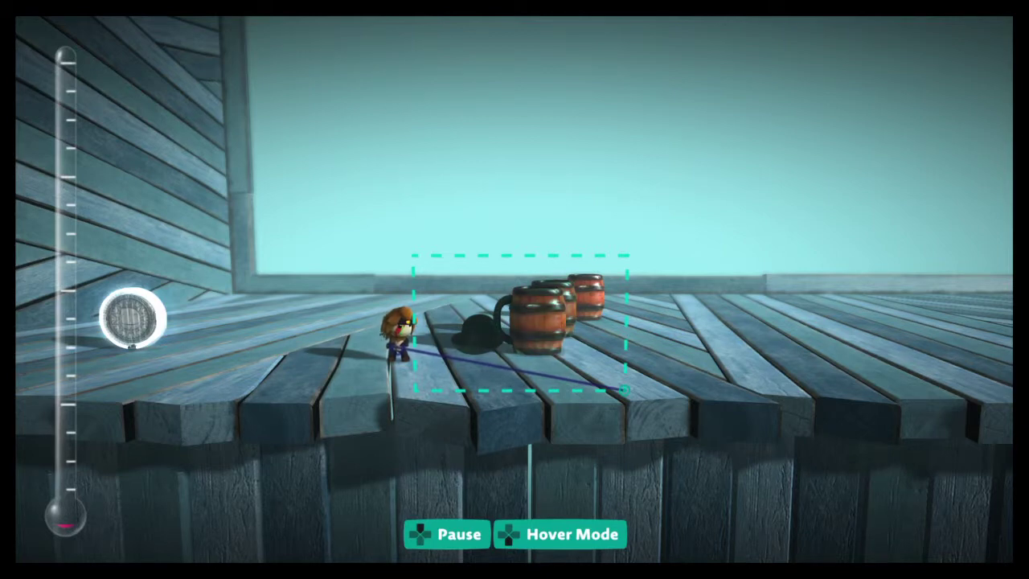
{"action": "left_click_drag", "start_coordinate": [623, 389], "coordinate": [625, 390]}
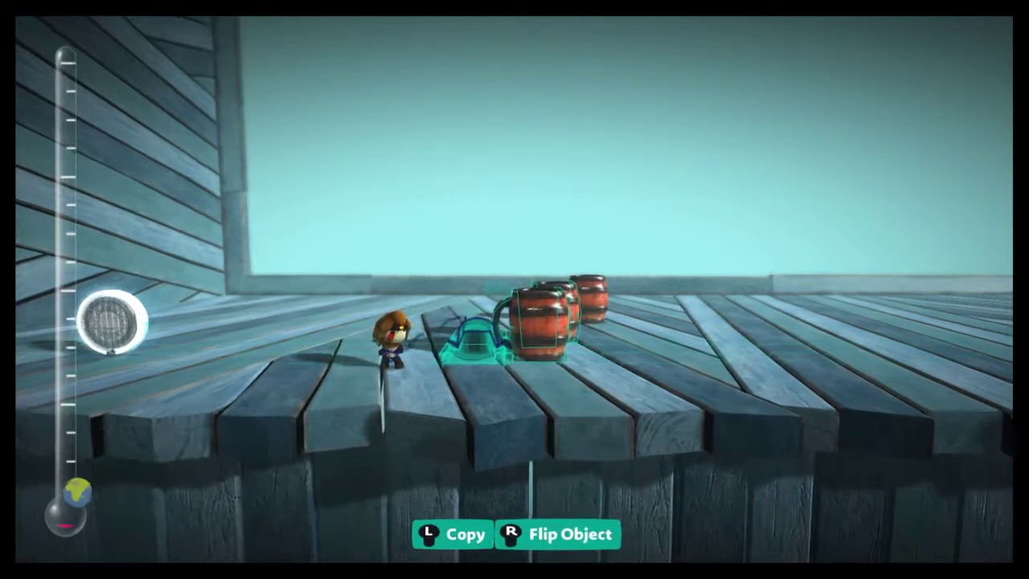
{"action": "mouse_move", "coordinate": [473, 347]}
{"action": "left_mouse_down"}
{"action": "mouse_move", "coordinate": [471, 253]}
{"action": "mouse_move", "coordinate": [471, 331]}
{"action": "left_mouse_up"}
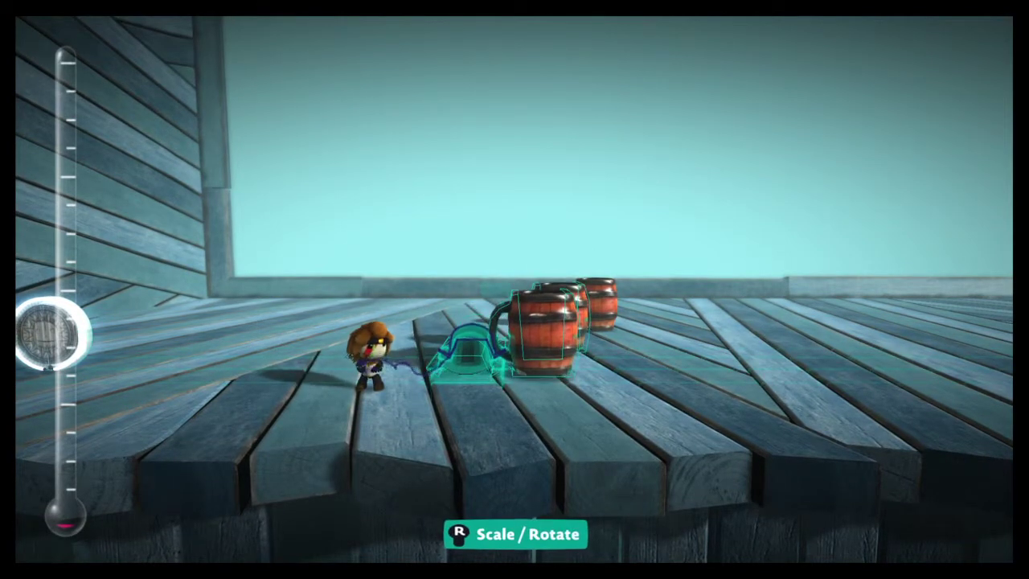
{"action": "left_click", "coordinate": [470, 333]}
{"action": "key", "text": "Escape"}
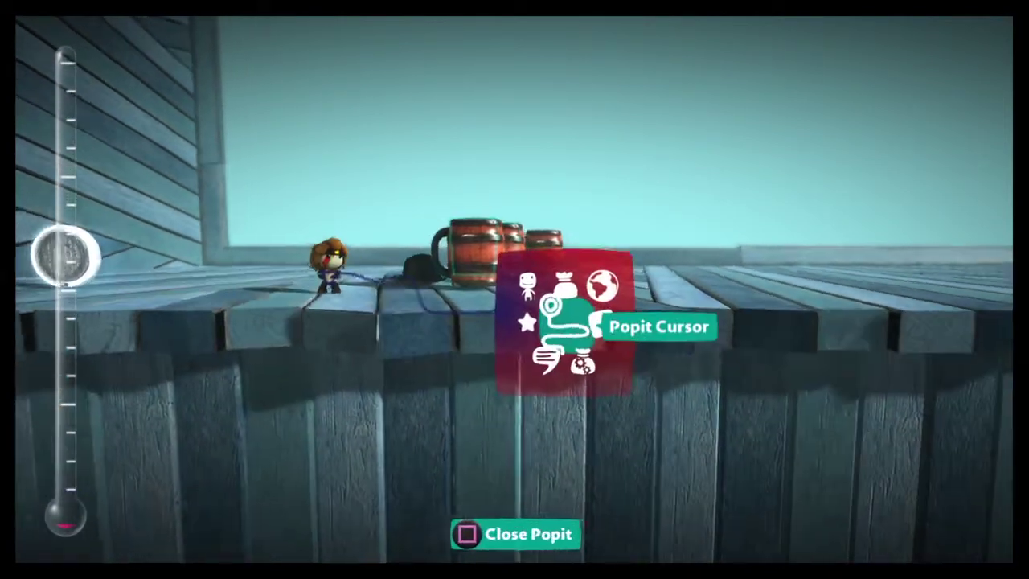
{"action": "key", "text": "s"}
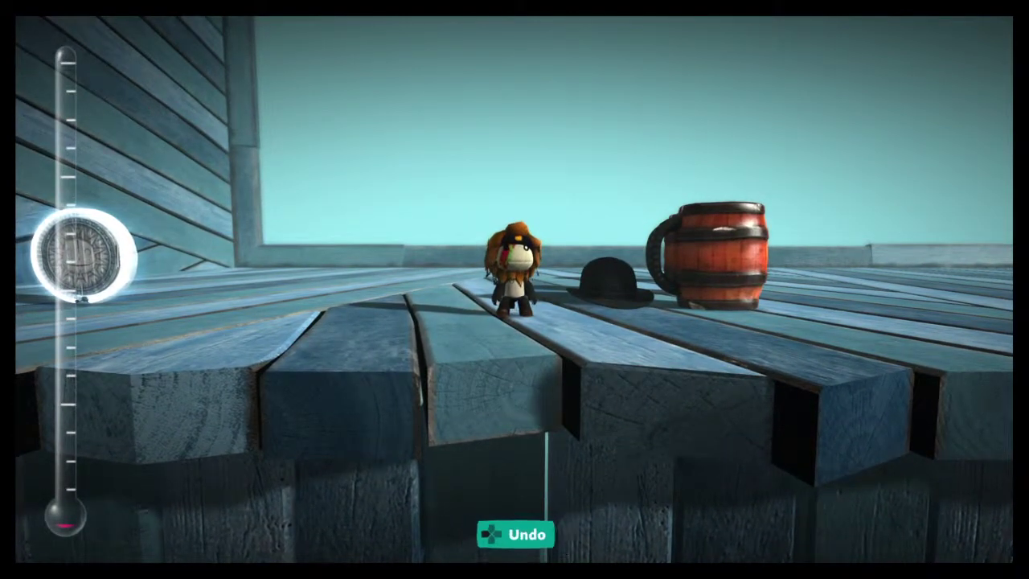
Enable Front View in the level's pause options and return to the level
{"action": "key", "text": "Escape"}
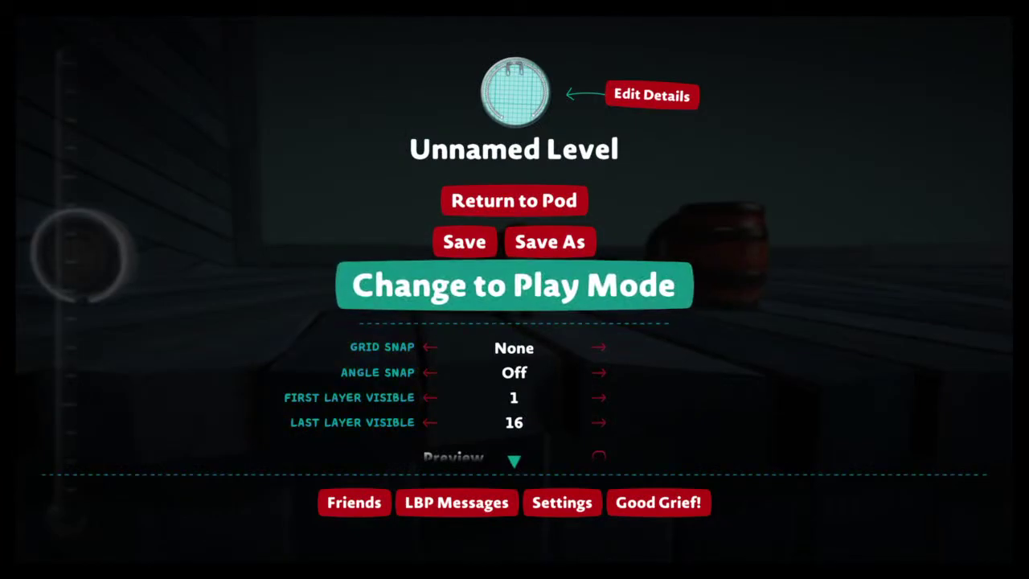
{"action": "key", "text": "Down"}
{"action": "key", "text": "Down"}
{"action": "key", "text": "Down"}
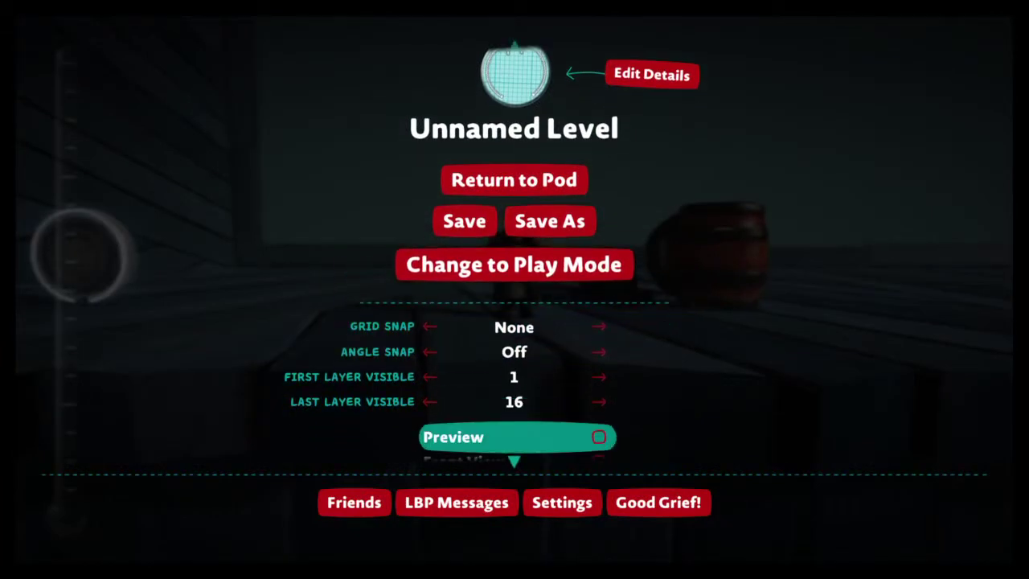
{"action": "key", "text": "Up"}
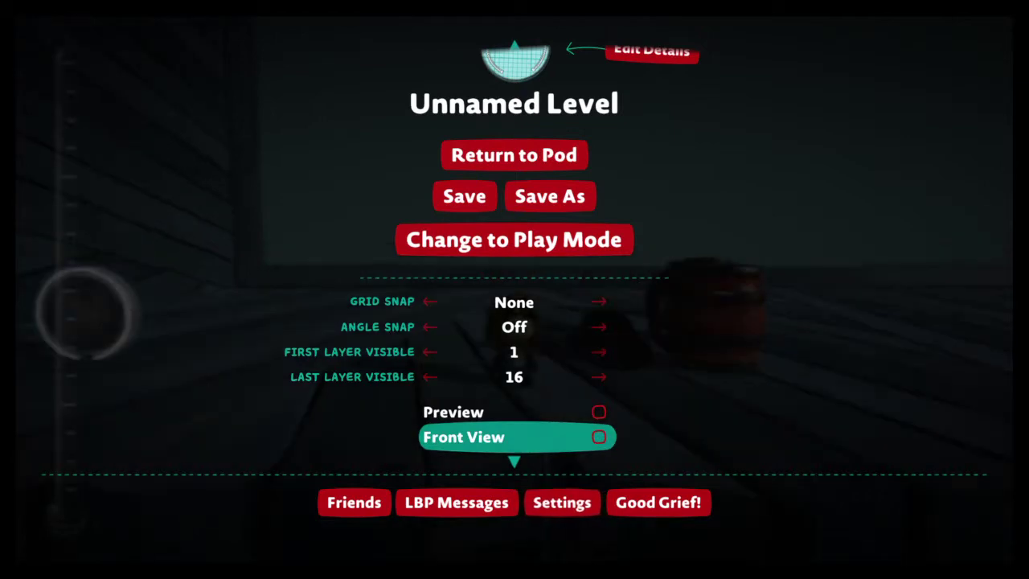
{"action": "key", "text": "Return"}
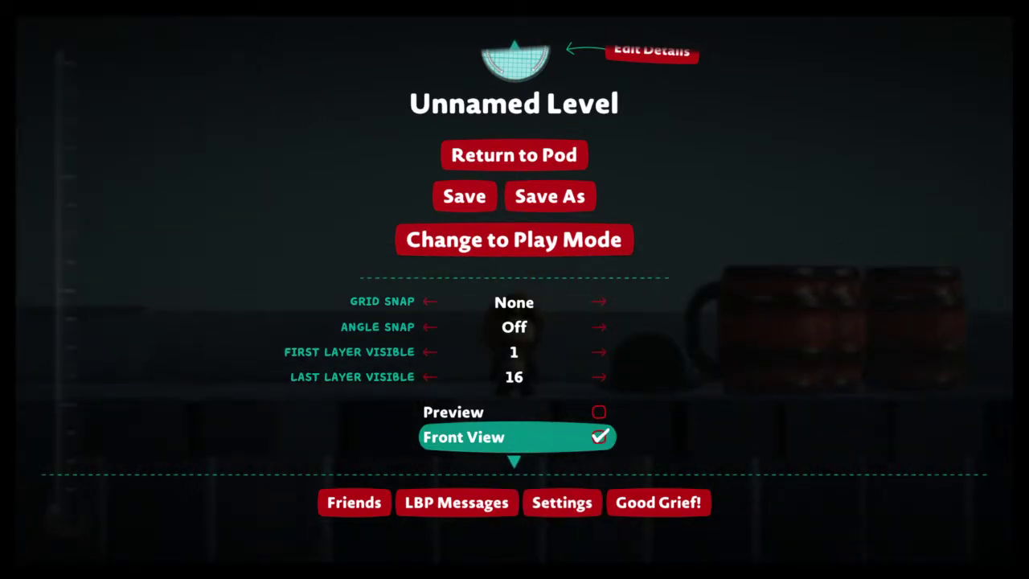
{"action": "key", "text": "Escape"}
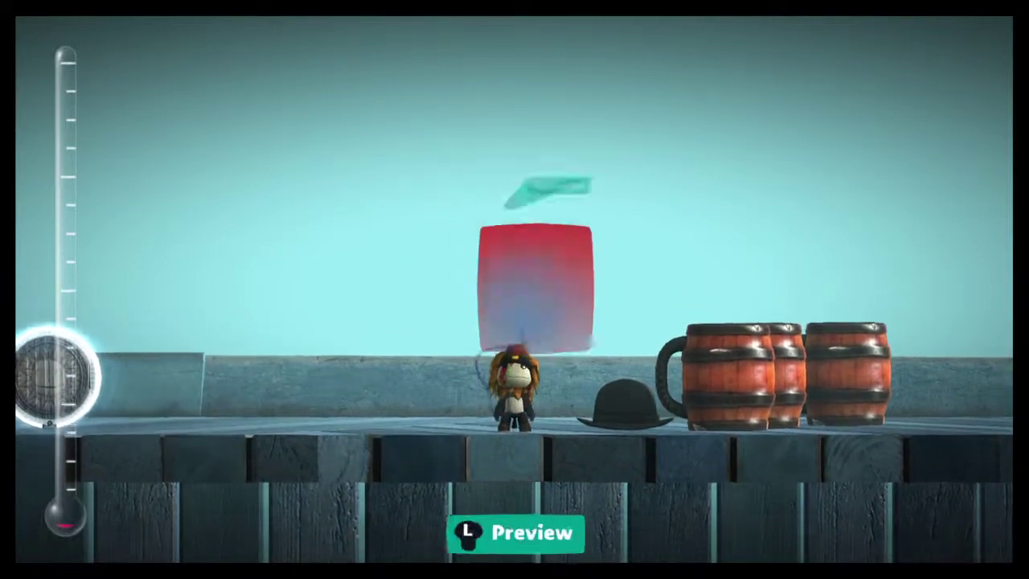
{"action": "key", "text": "Right"}
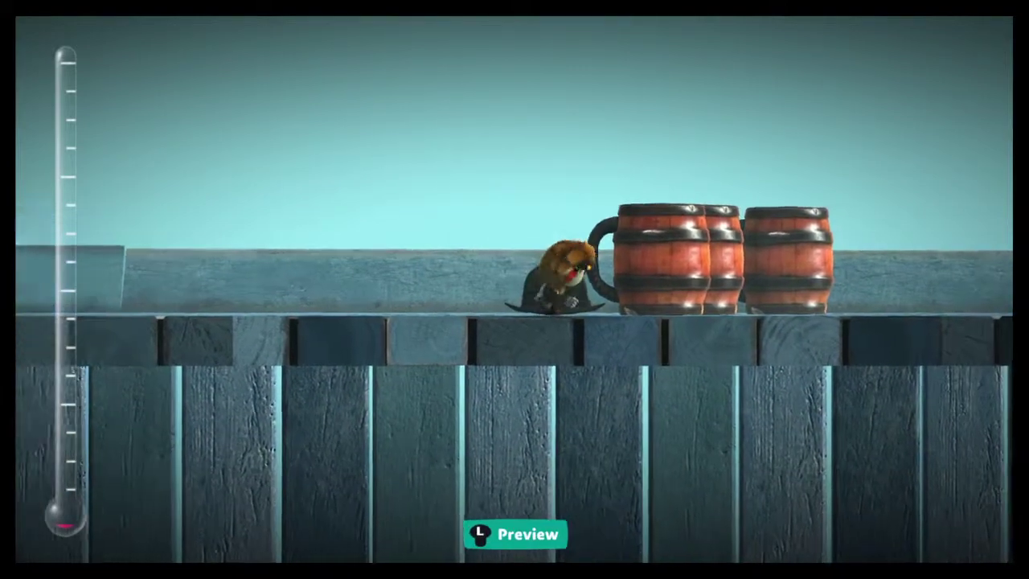
{"action": "key", "text": "Left"}
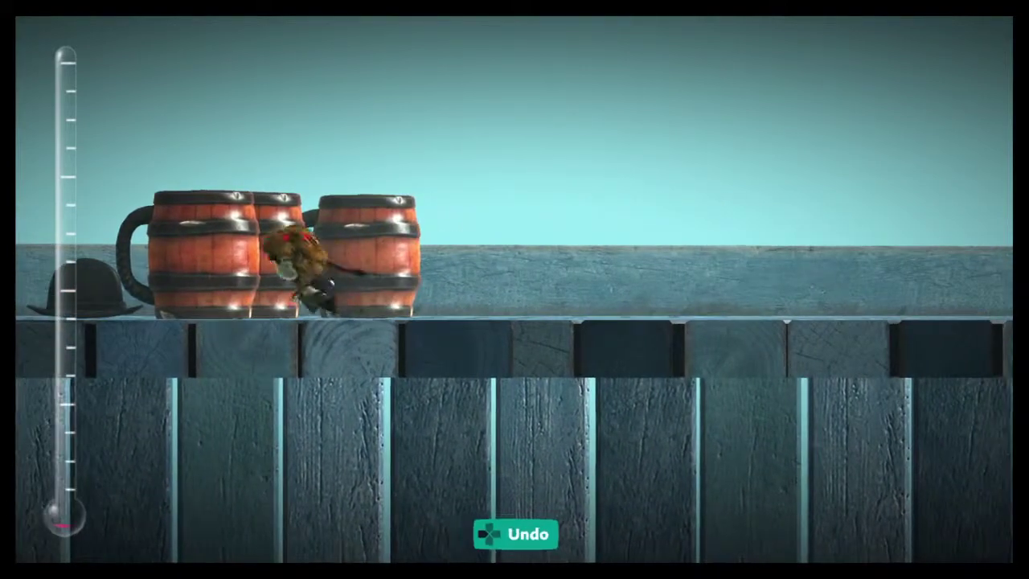
{"action": "key", "text": "Left"}
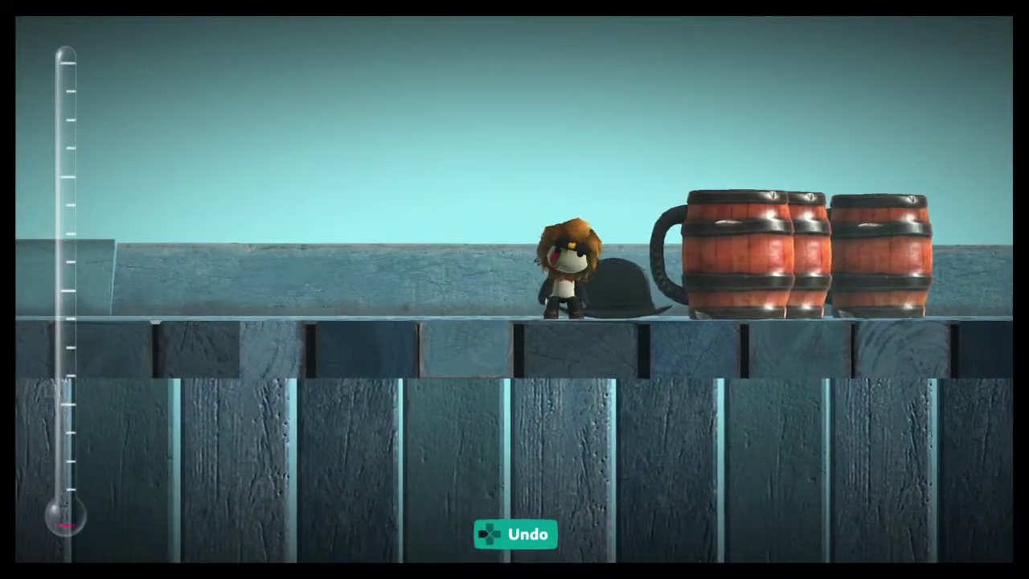
{"action": "key", "text": "Left"}
Box-select the bowler hat and all three mugs in front view, shift the group slightly and release it
{"action": "key", "text": "square"}
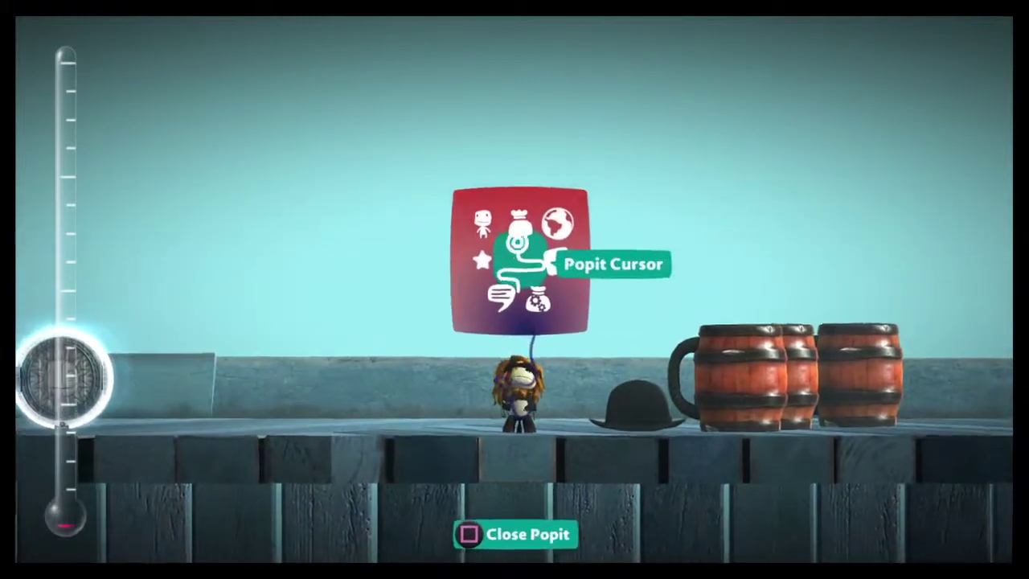
{"action": "key", "text": "x"}
{"action": "left_click_drag", "start_coordinate": [586, 323], "coordinate": [726, 393]}
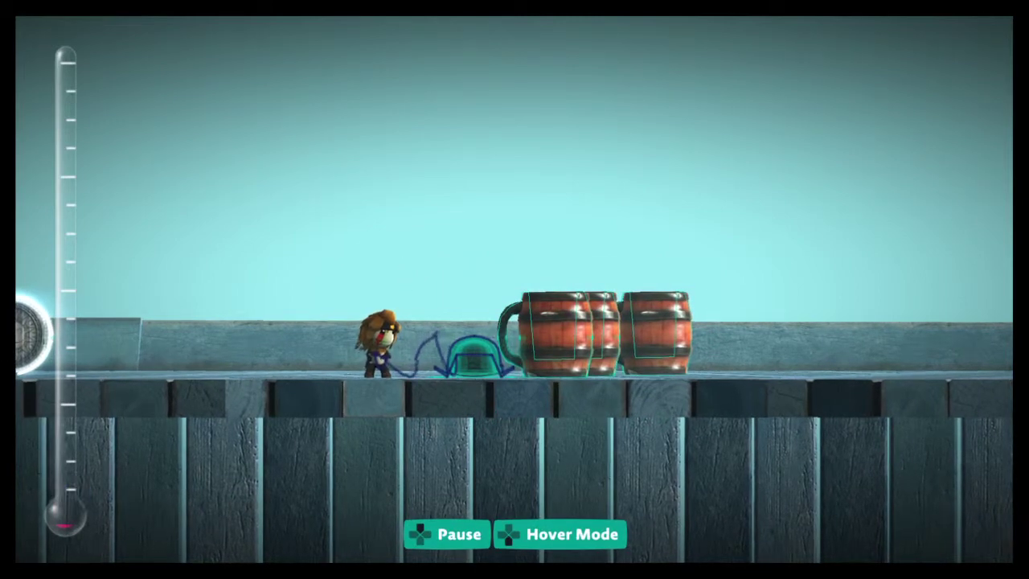
{"action": "mouse_move", "coordinate": [474, 338]}
{"action": "left_mouse_down"}
{"action": "mouse_move", "coordinate": [476, 248]}
{"action": "mouse_move", "coordinate": [475, 351]}
{"action": "left_mouse_up"}
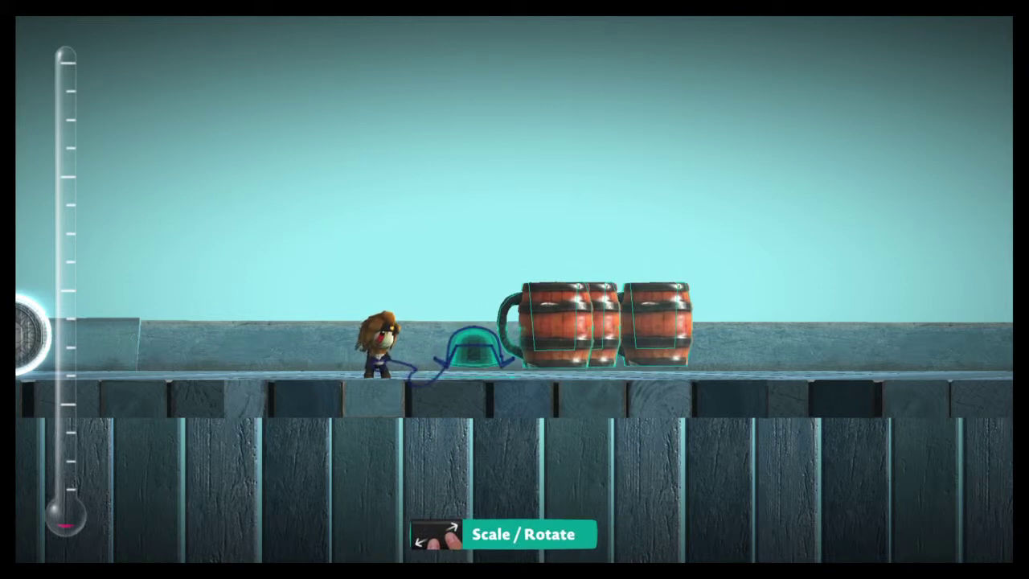
{"action": "left_click", "coordinate": [474, 346]}
{"action": "key", "text": "z"}
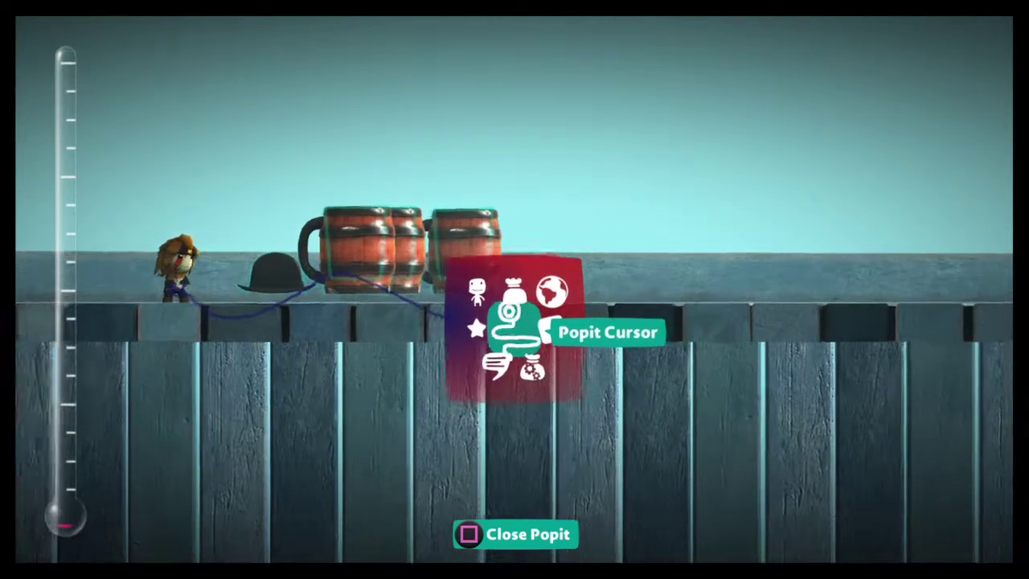
{"action": "key", "text": "z"}
Disable Front View in the level's pause options and return to the perspective view
{"action": "key", "text": "Escape"}
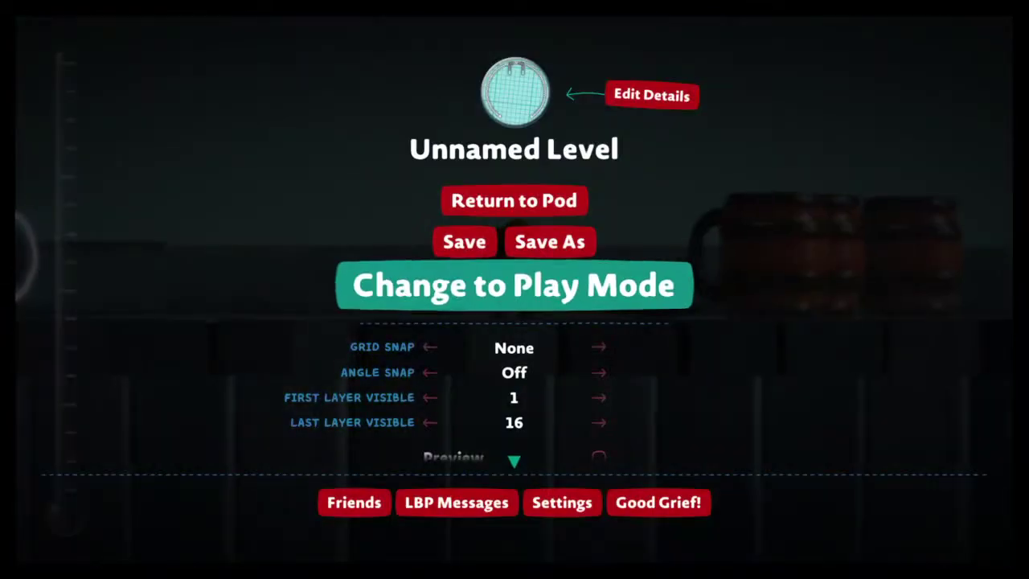
{"action": "key", "text": "Down"}
{"action": "key", "text": "Down"}
{"action": "key", "text": "Down"}
{"action": "key", "text": "Down"}
{"action": "key", "text": "Down"}
{"action": "key", "text": "Down"}
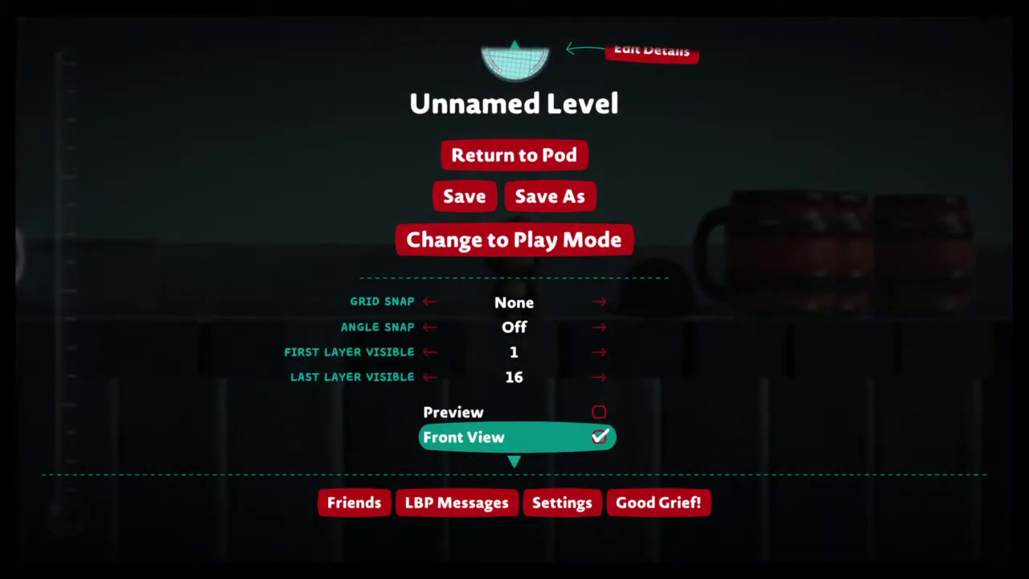
{"action": "key", "text": "Return"}
{"action": "key", "text": "Escape"}
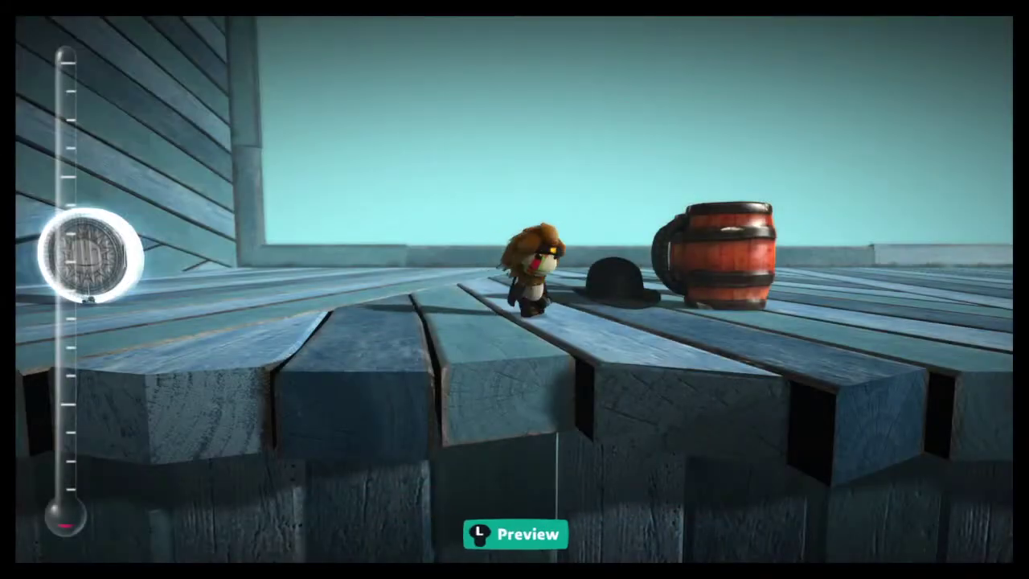
{"action": "key", "text": "Right"}
{"action": "key", "text": "space"}
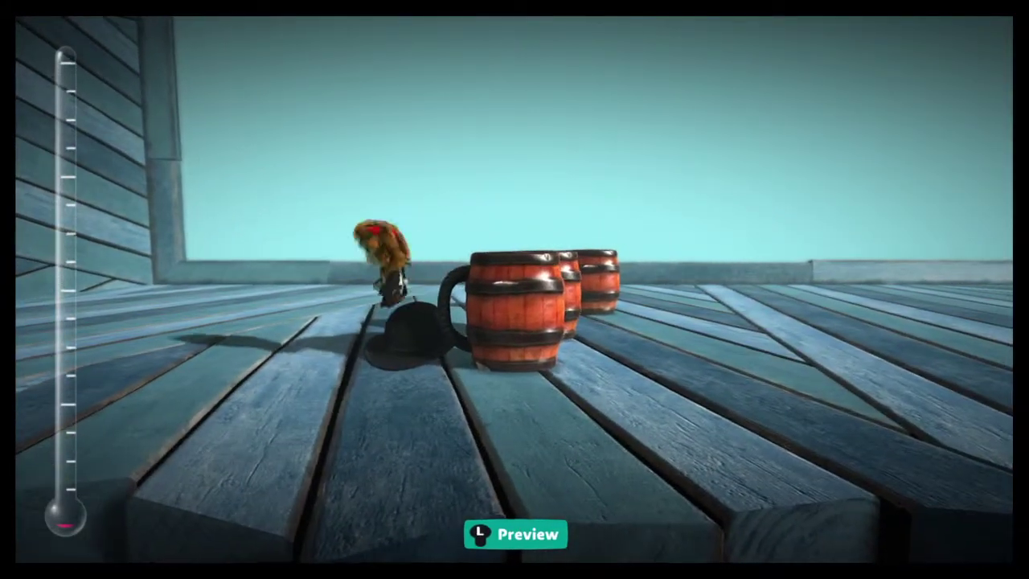
{"action": "key", "text": "Left"}
{"action": "key", "text": "space"}
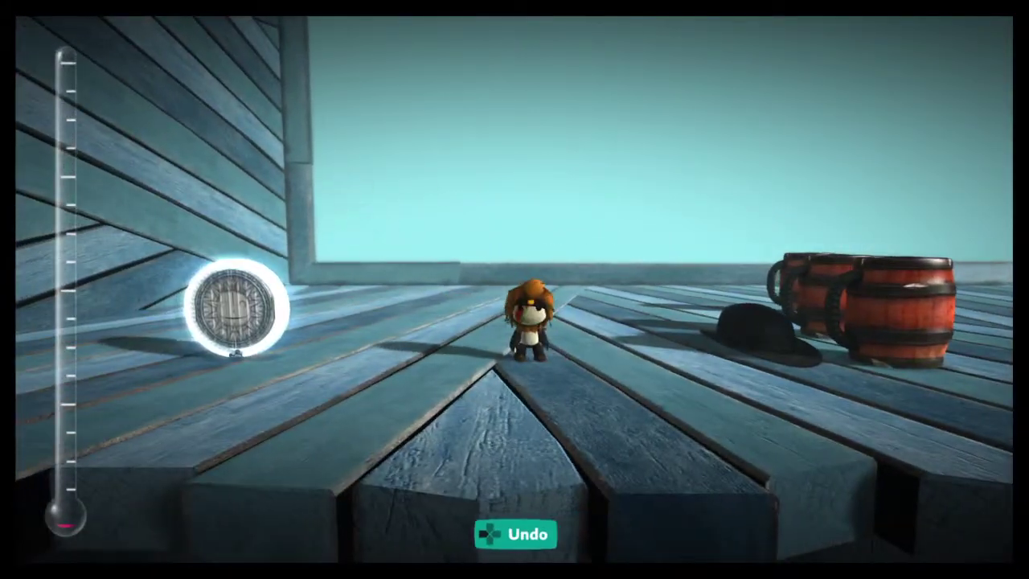
Open the Popit and choose the Popit Cursor
{"action": "key", "text": "z"}
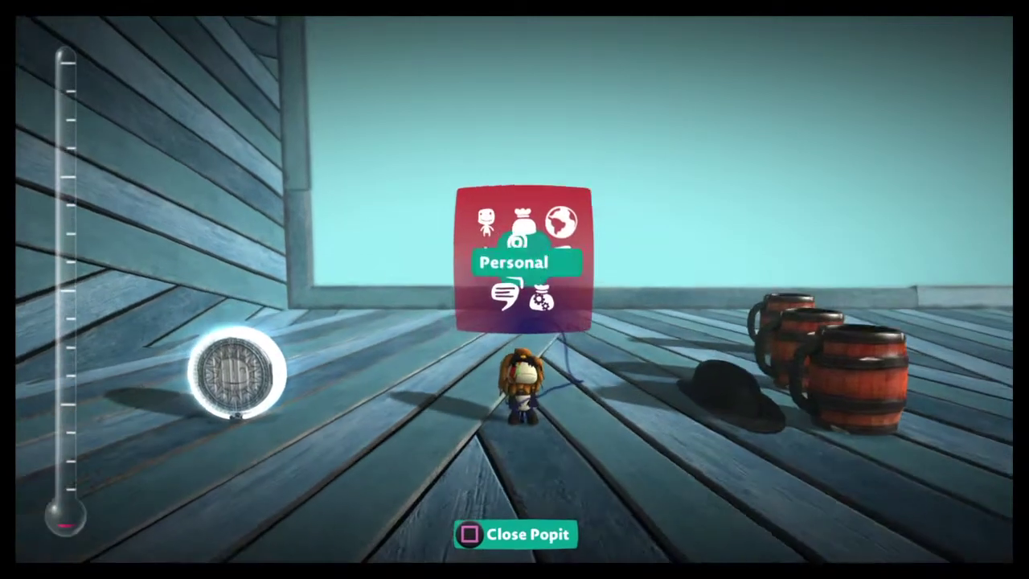
{"action": "key", "text": "Right"}
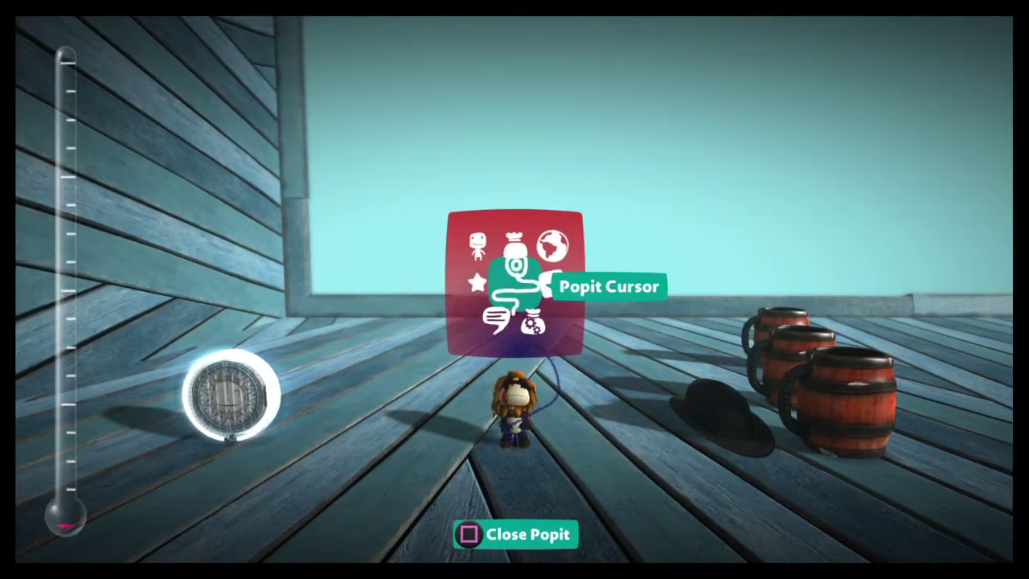
{"action": "key", "text": "Return"}
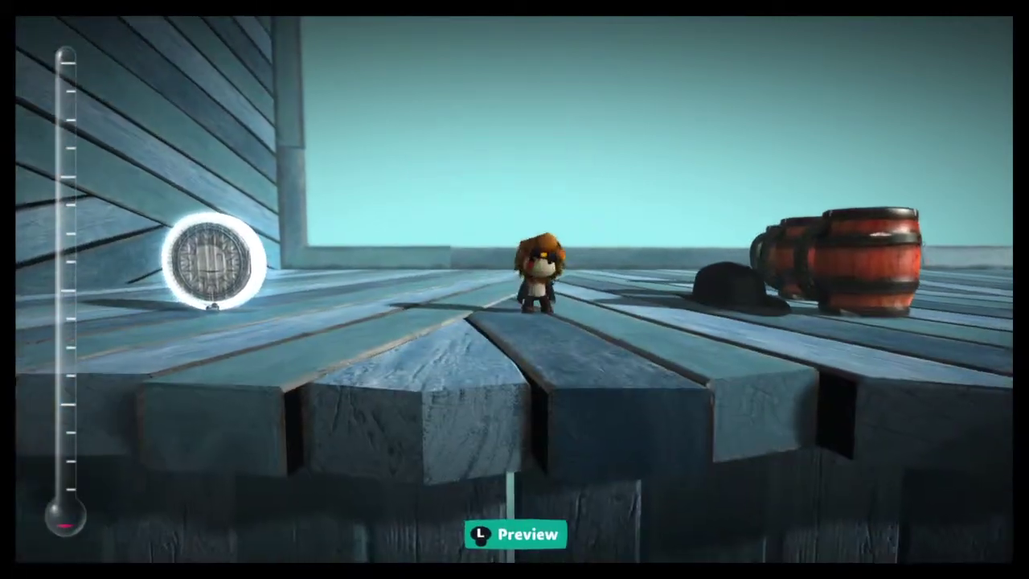
{"action": "key", "text": "Right"}
{"action": "key", "text": "space"}
{"action": "key", "text": "Left"}
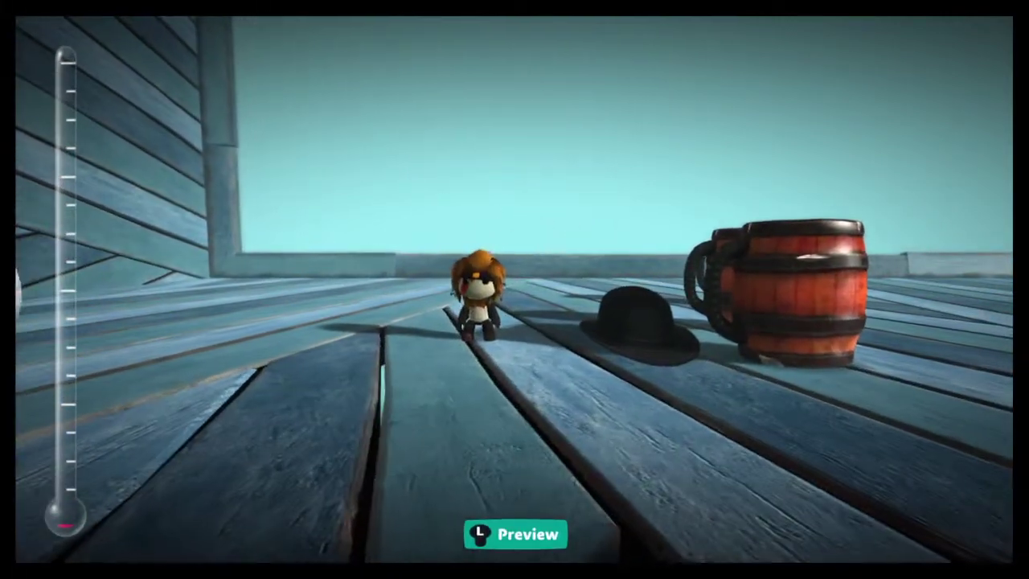